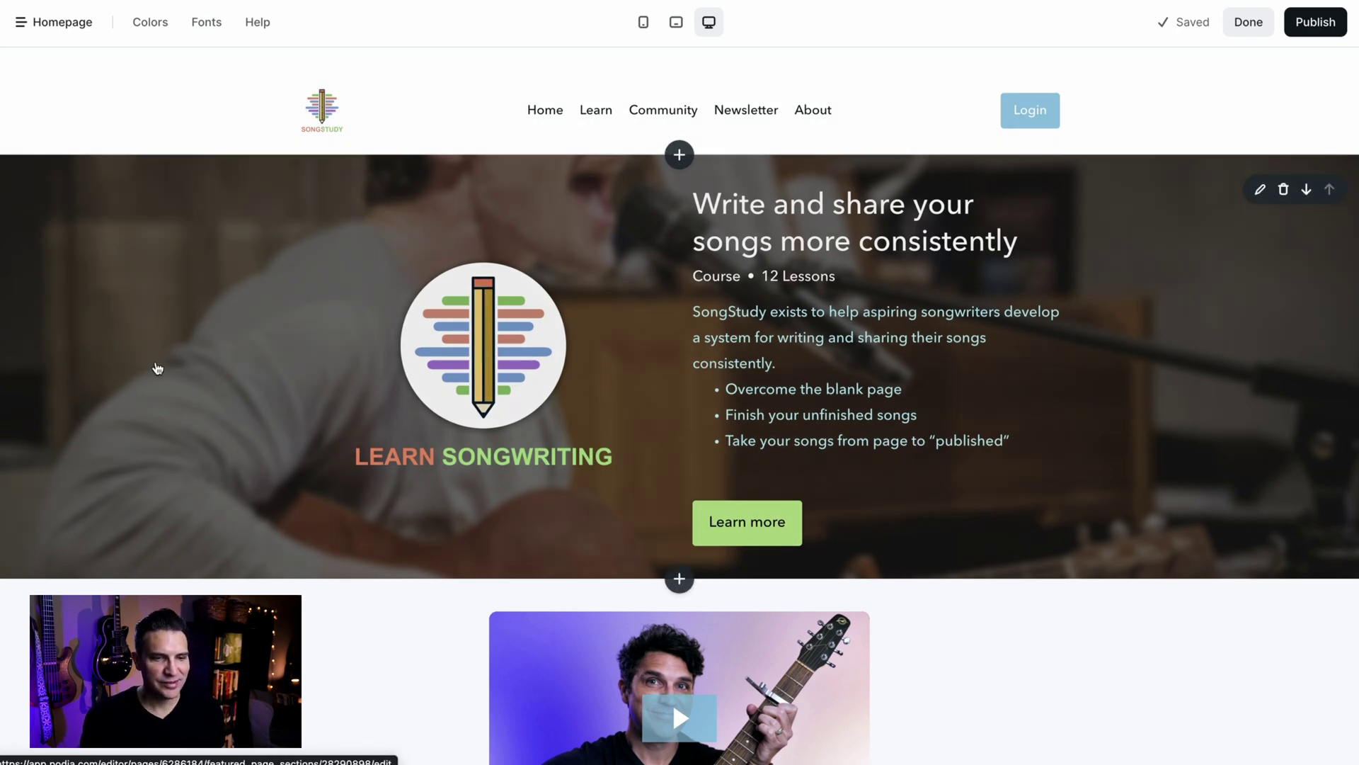
Step: Widen the SongStudy logo in the homepage header to 40% image width
scroll(266, 347, "down", 20)
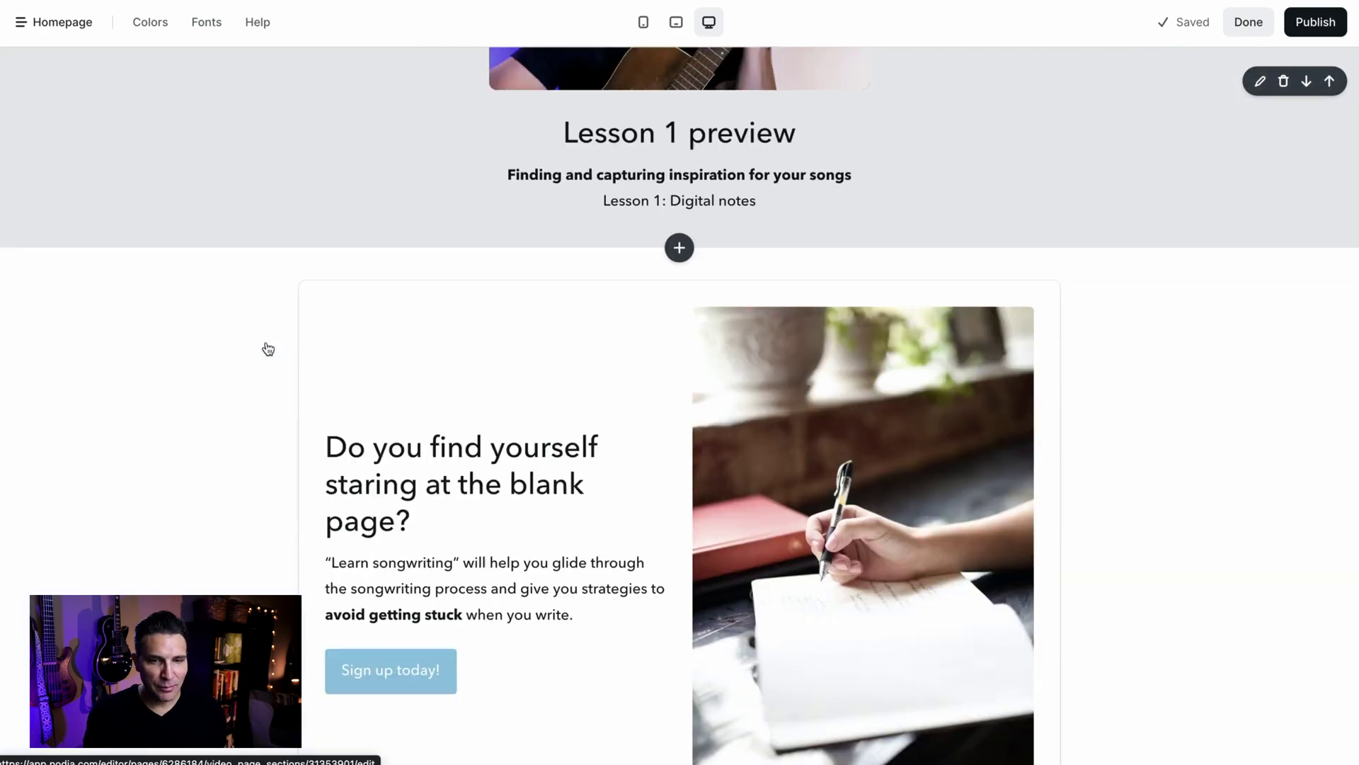
scroll(268, 348, "down", 20)
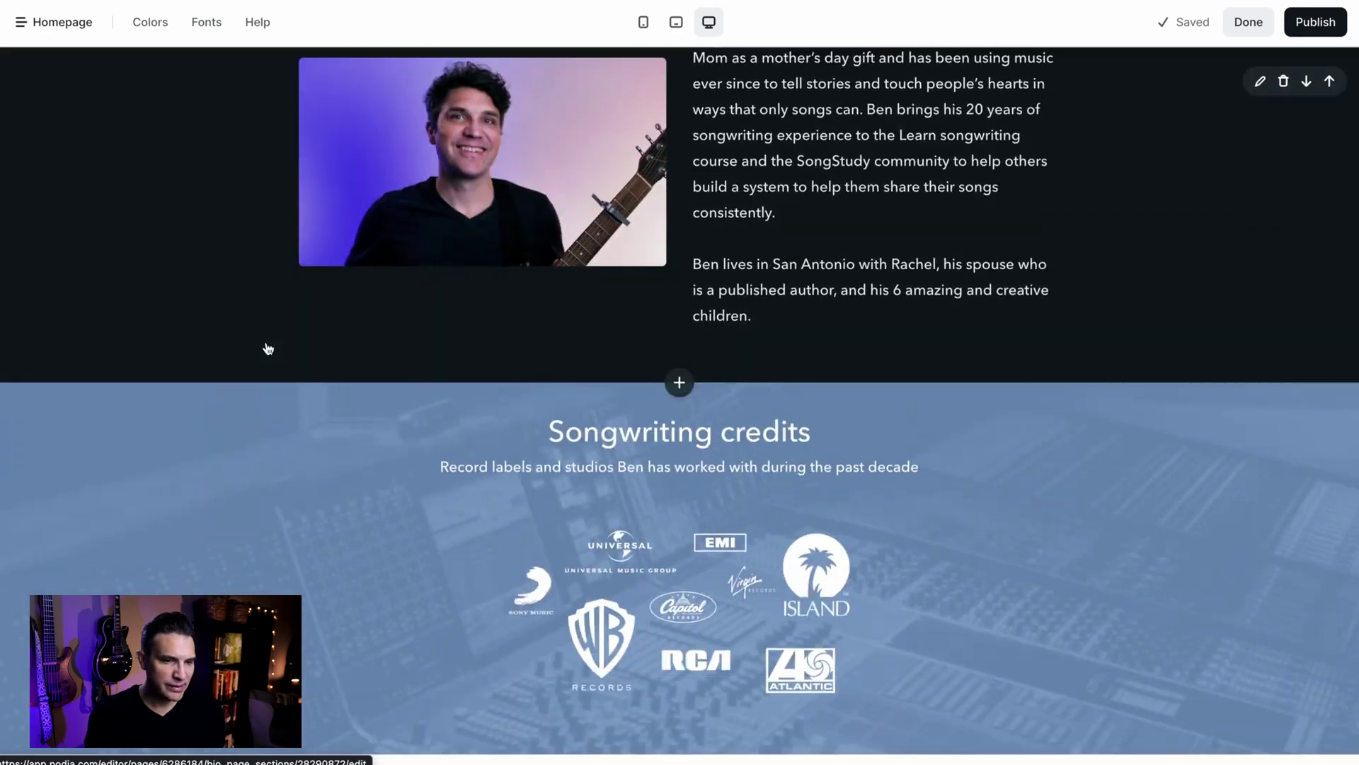
scroll(267, 348, "up", 20)
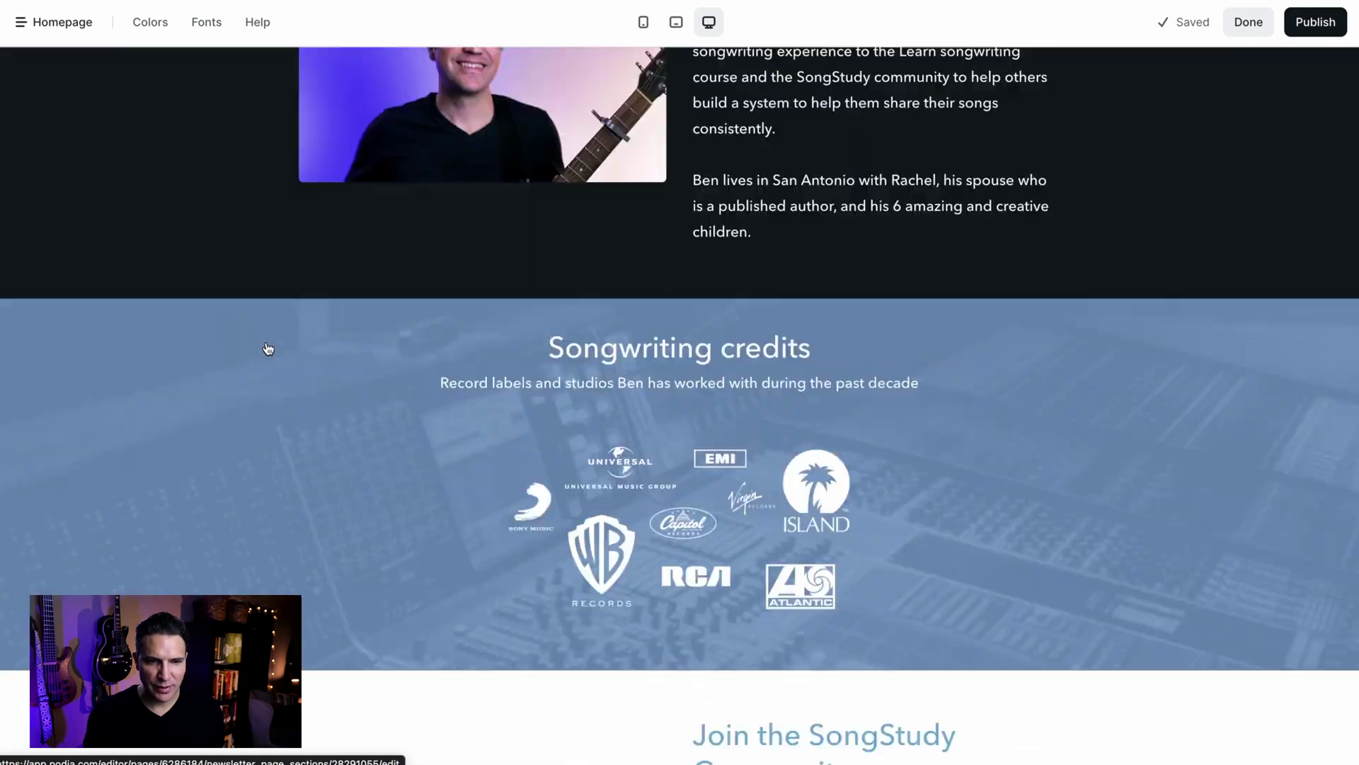
scroll(268, 348, "up", 5)
scroll(268, 348, "down", 20)
scroll(267, 349, "up", 15)
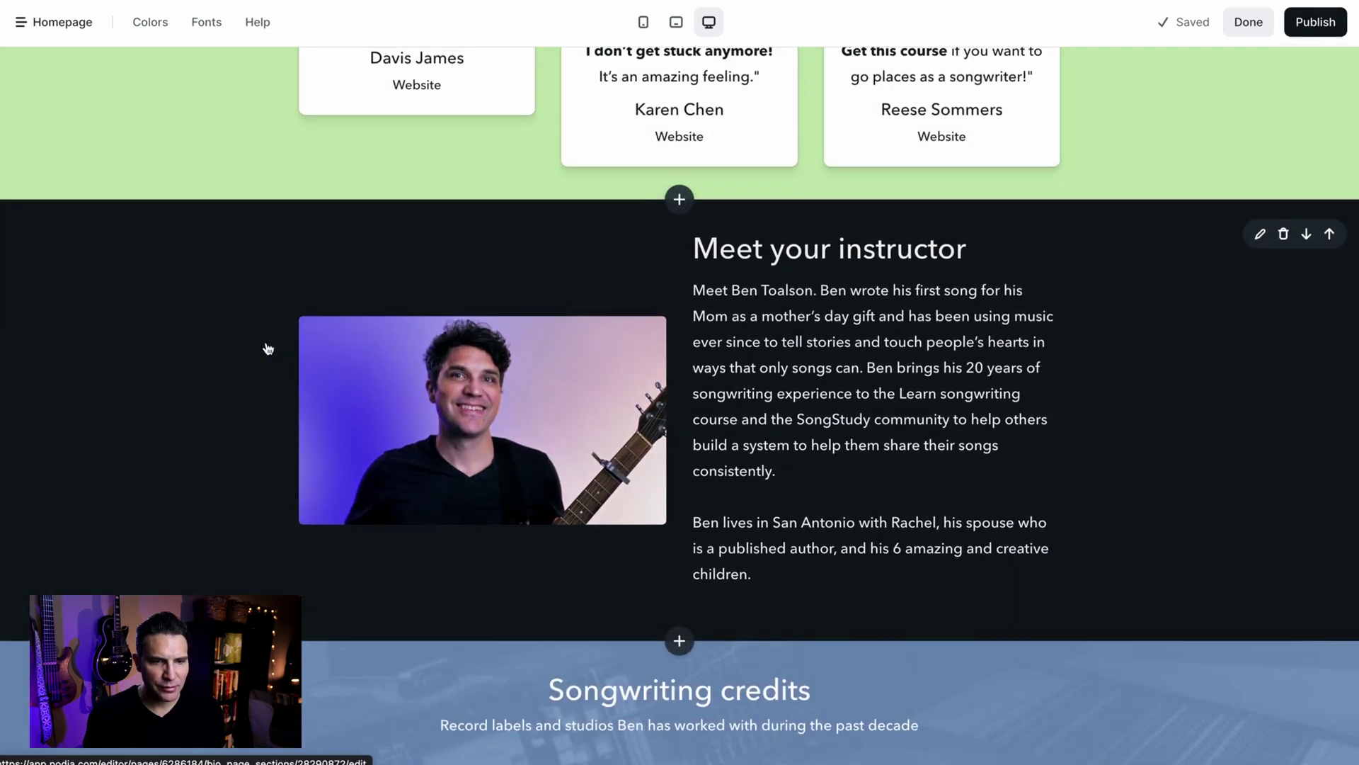
scroll(267, 348, "up", 15)
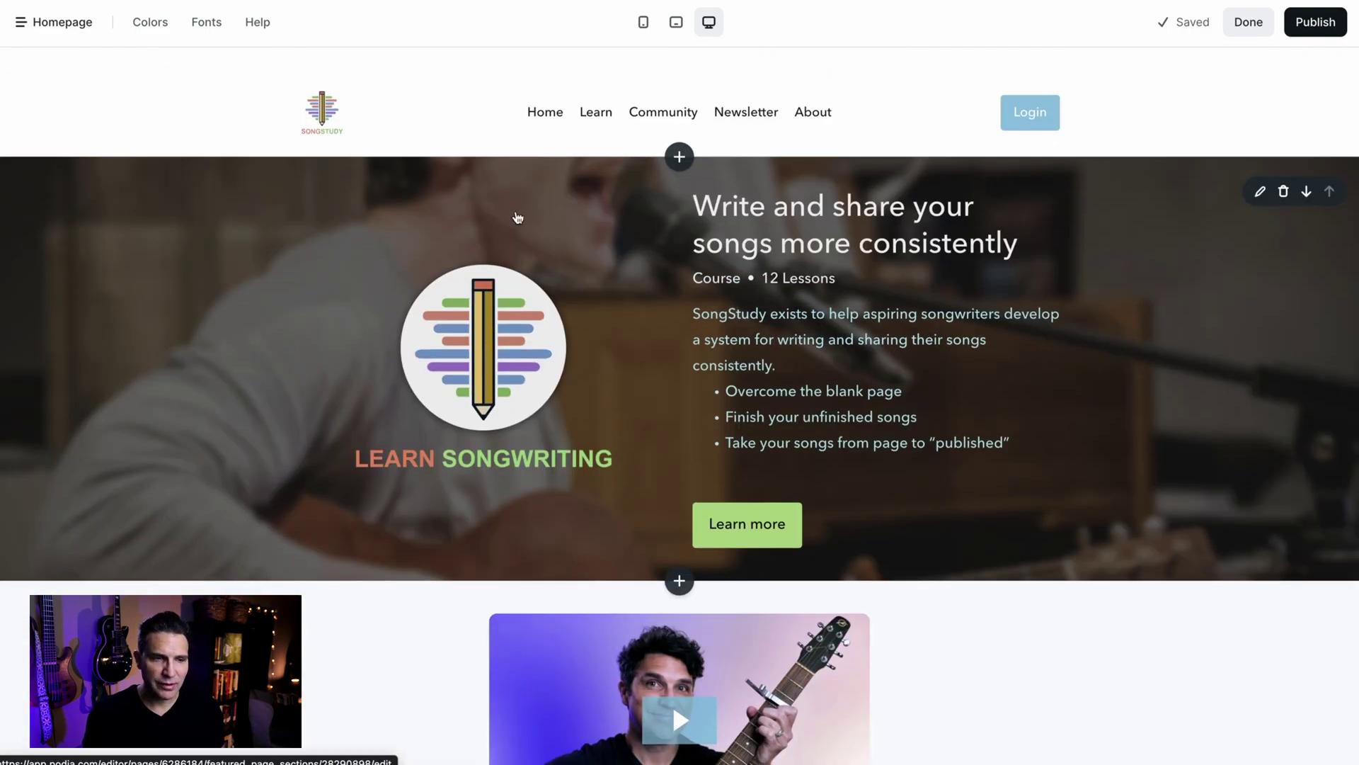
left_click(186, 109)
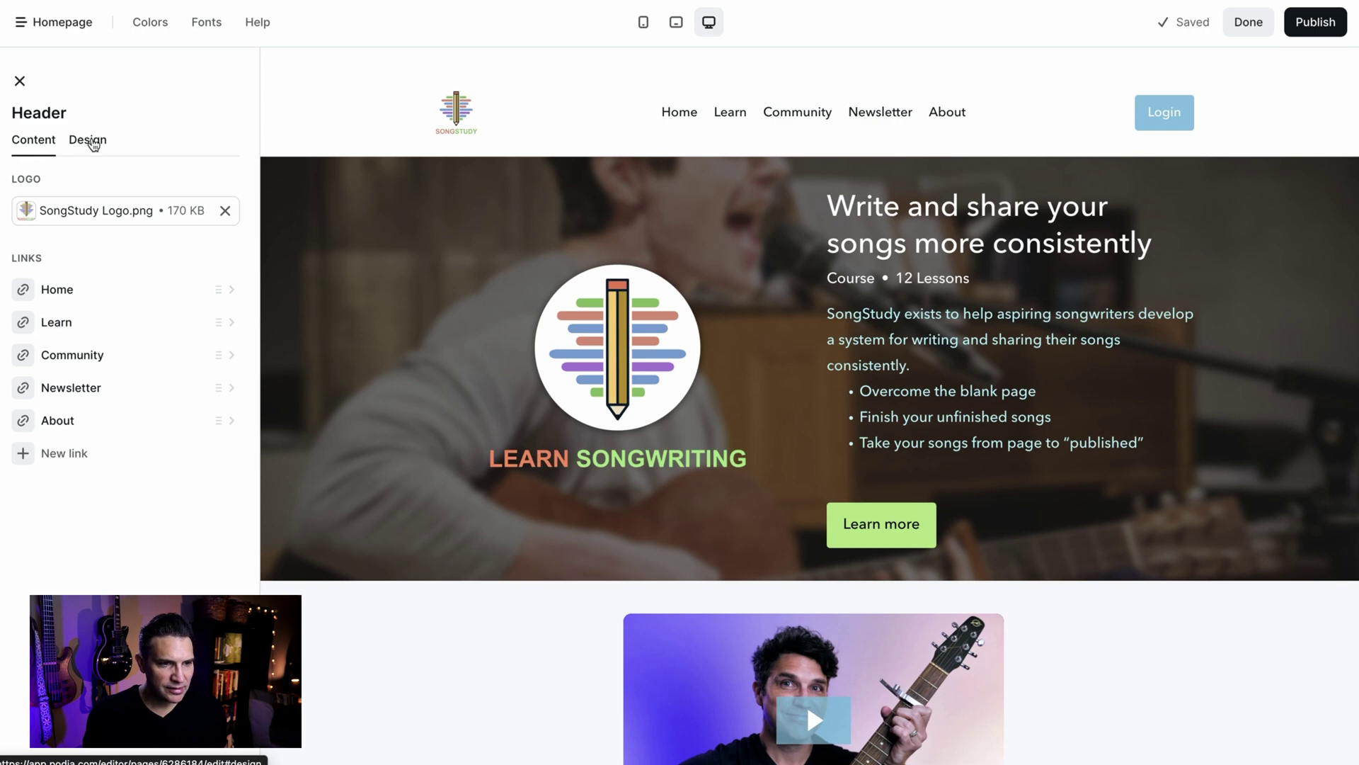
left_click(93, 144)
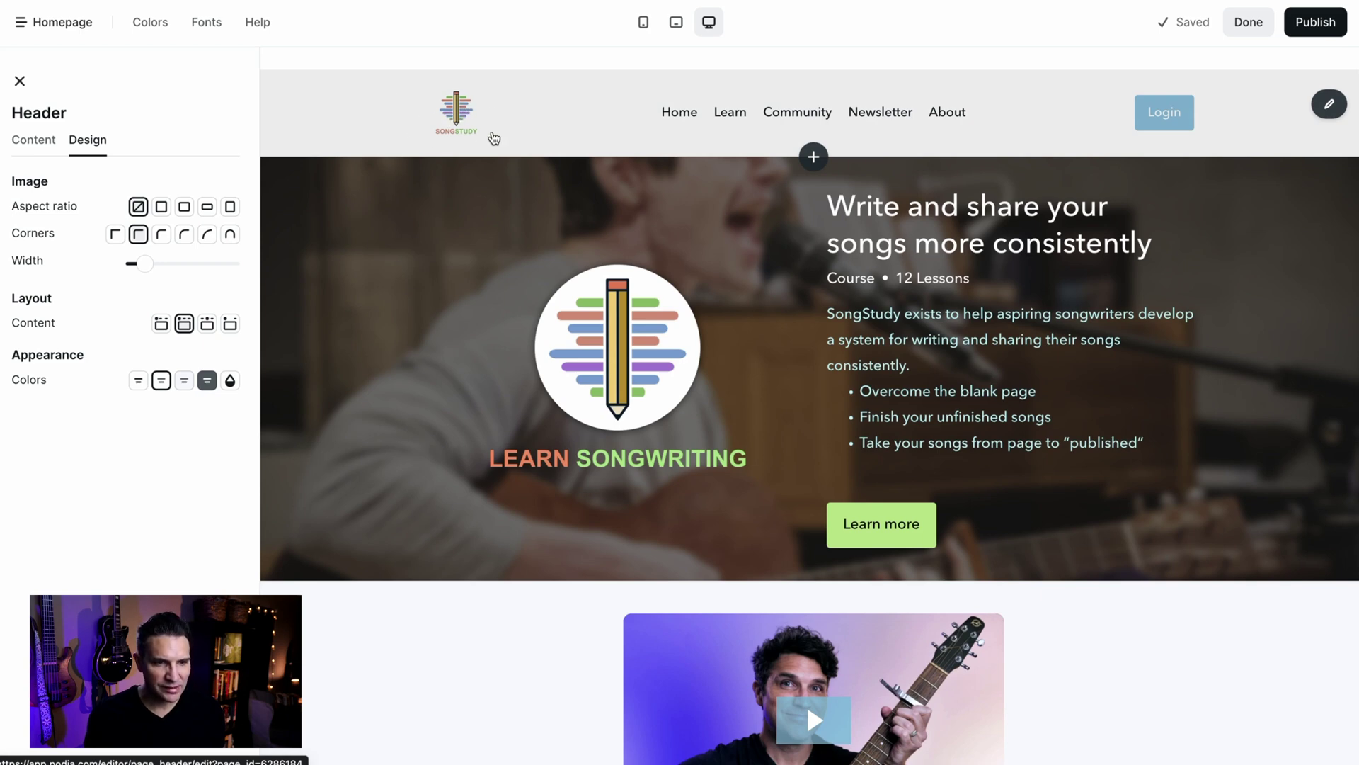
mouse_move(152, 267)
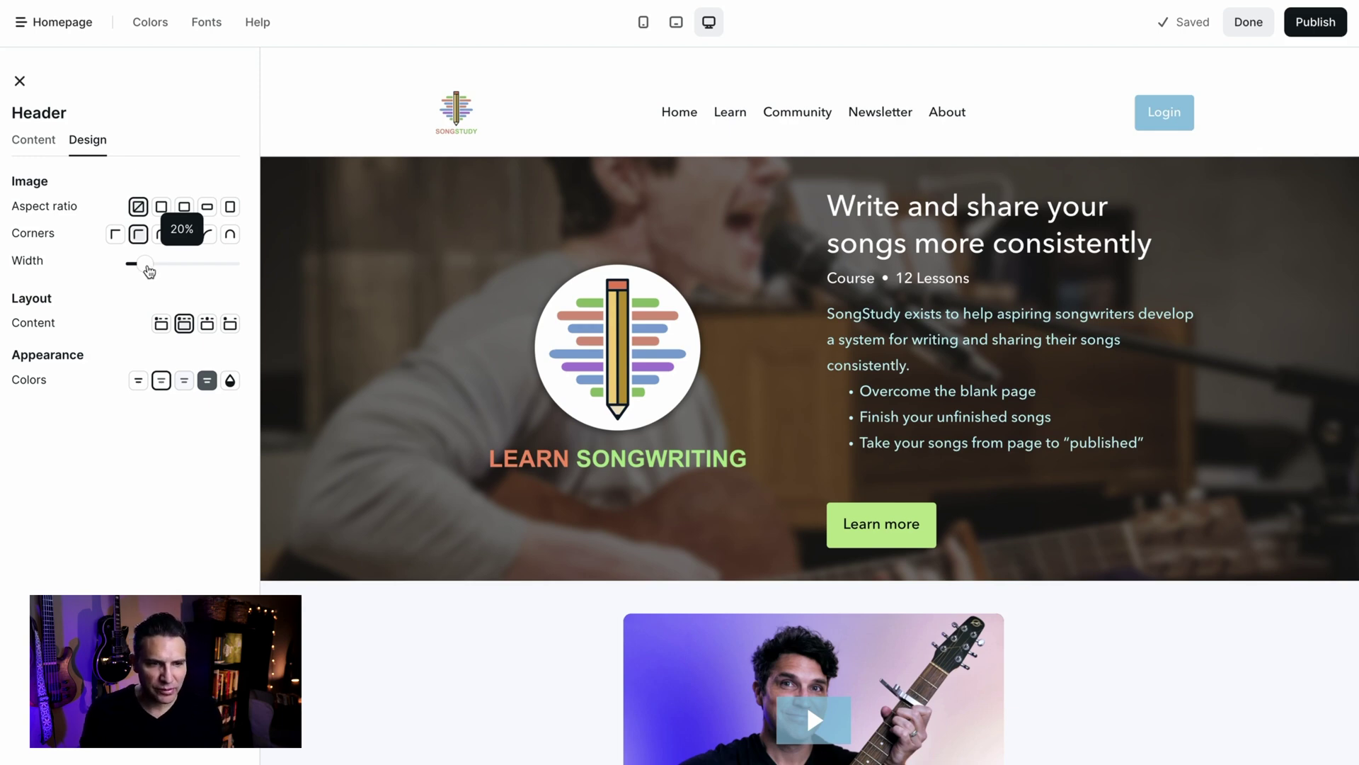
left_click_drag(149, 271, 166, 267)
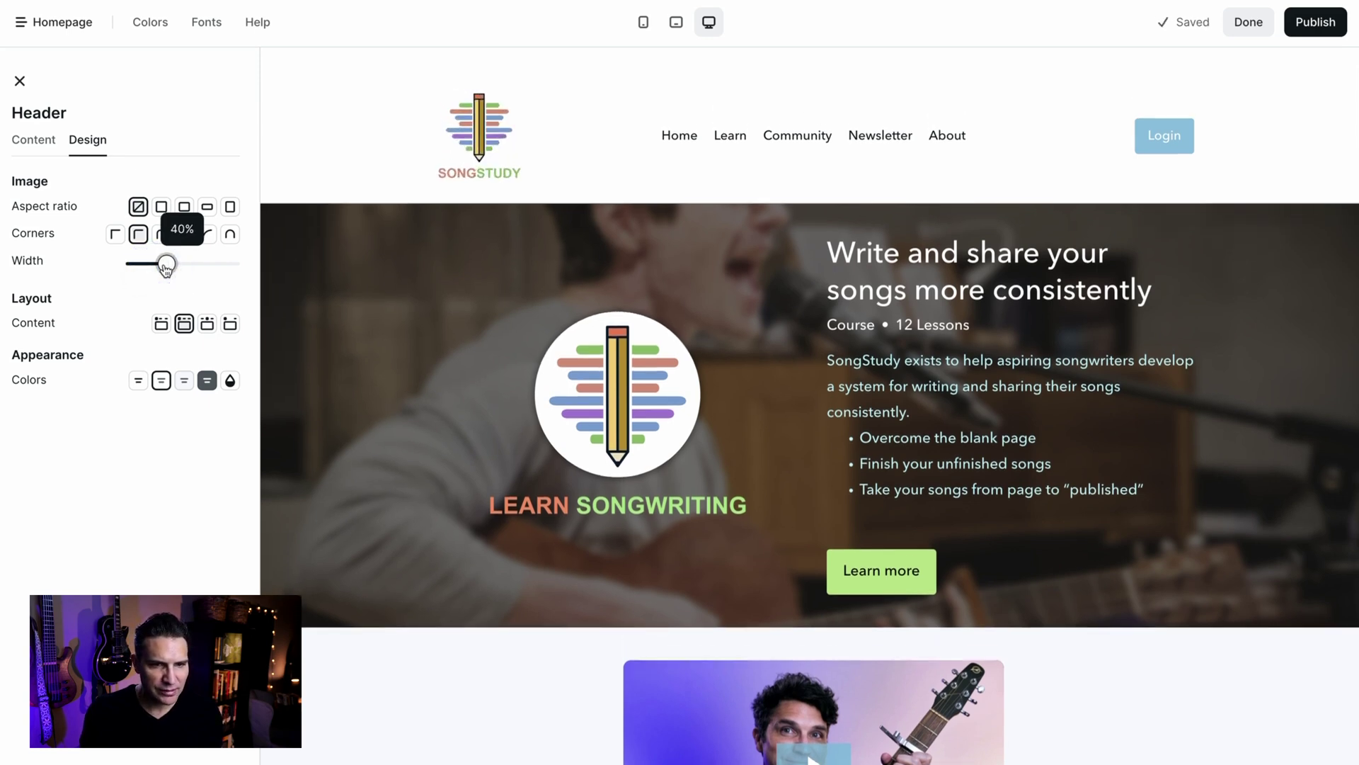
left_click(20, 80)
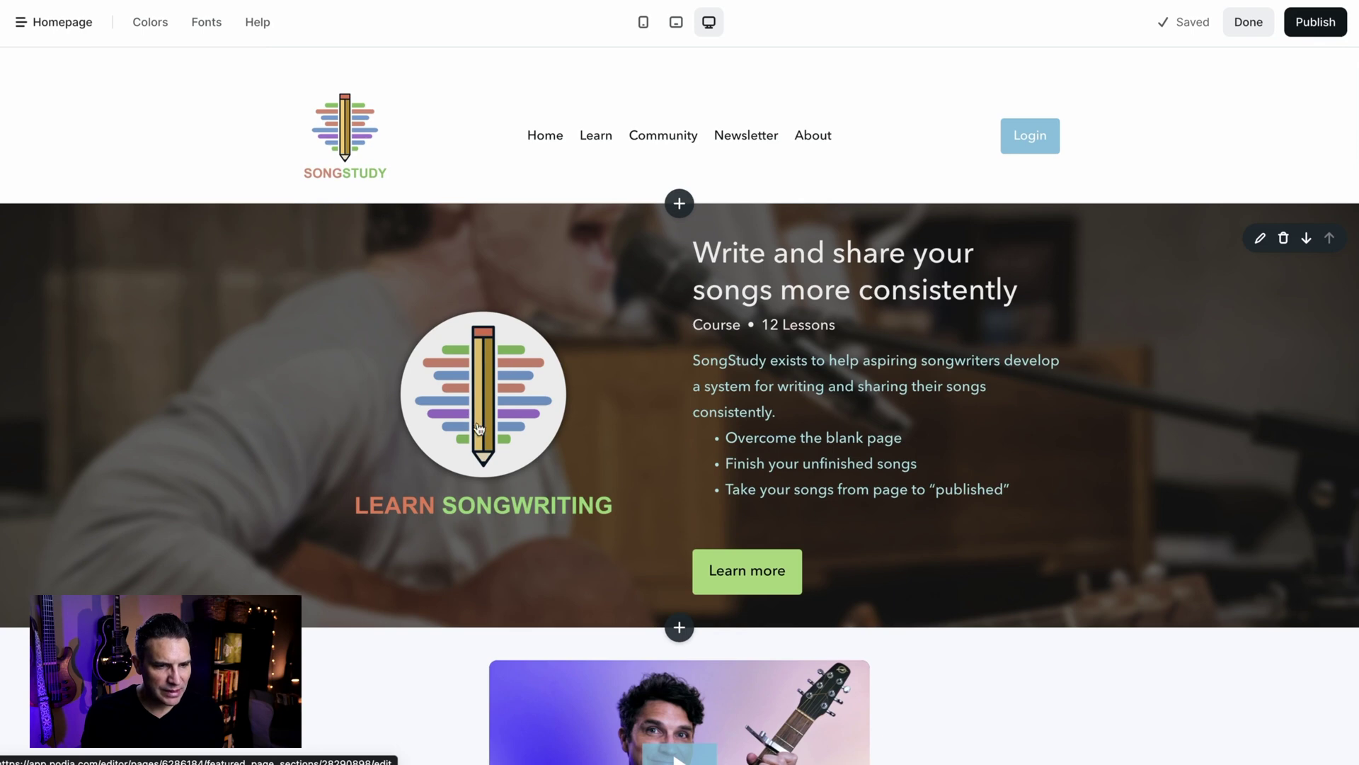
Step: Reduce the hero section's image width from 50% to 40%
left_click(216, 334)
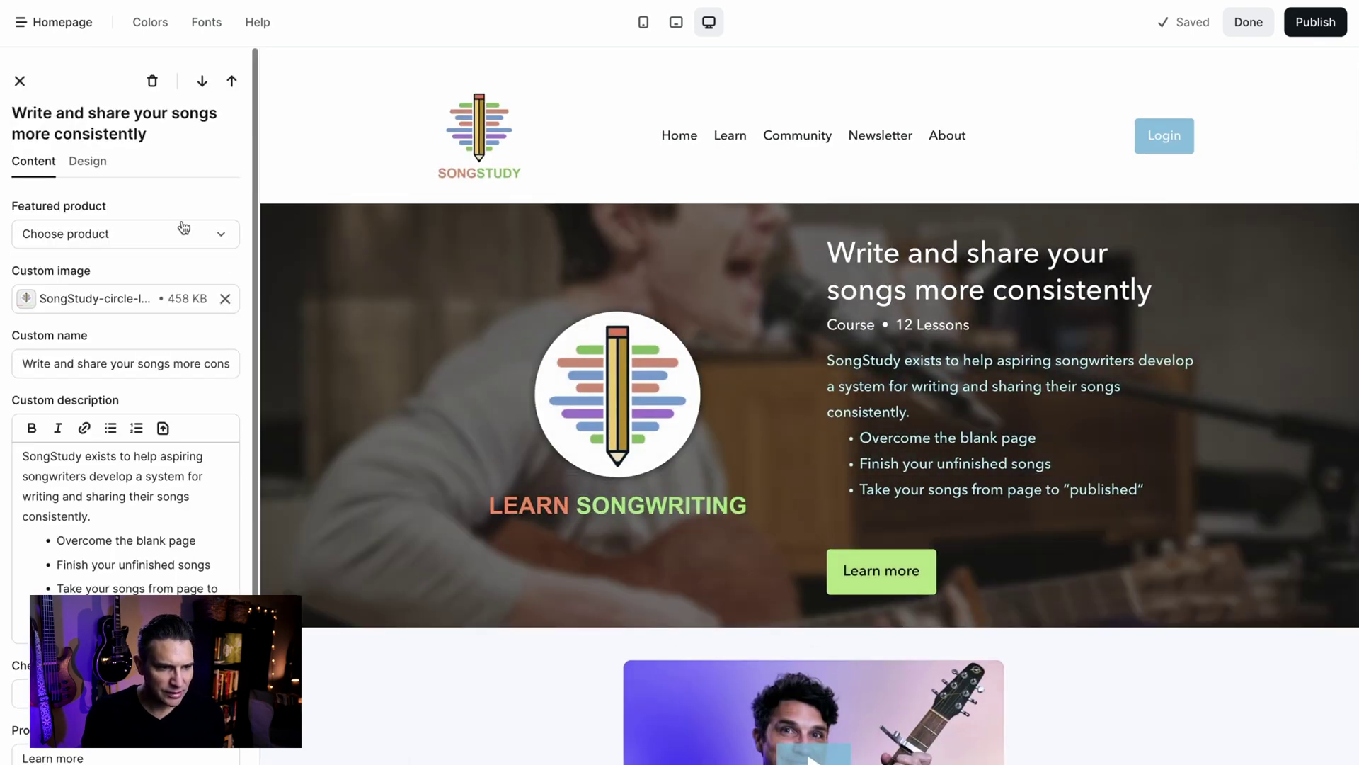
left_click(89, 162)
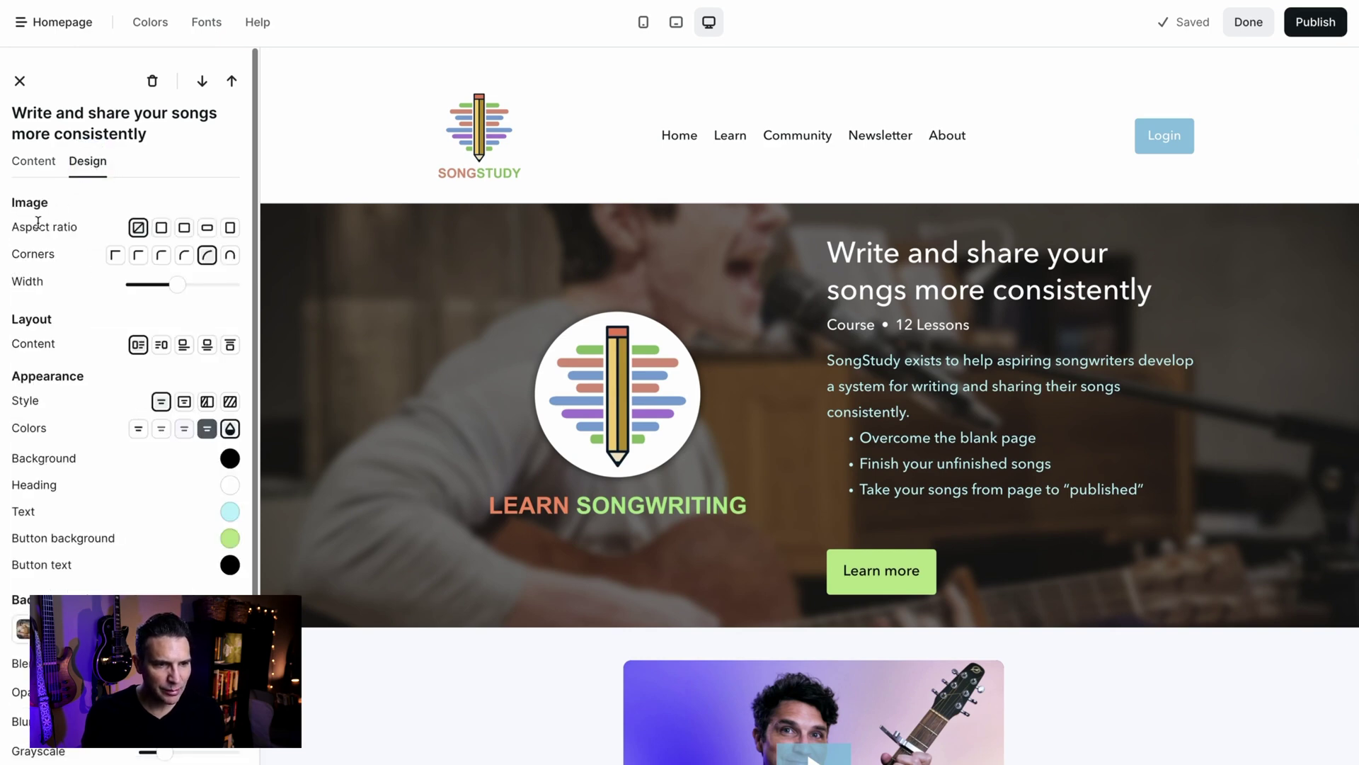
mouse_move(187, 296)
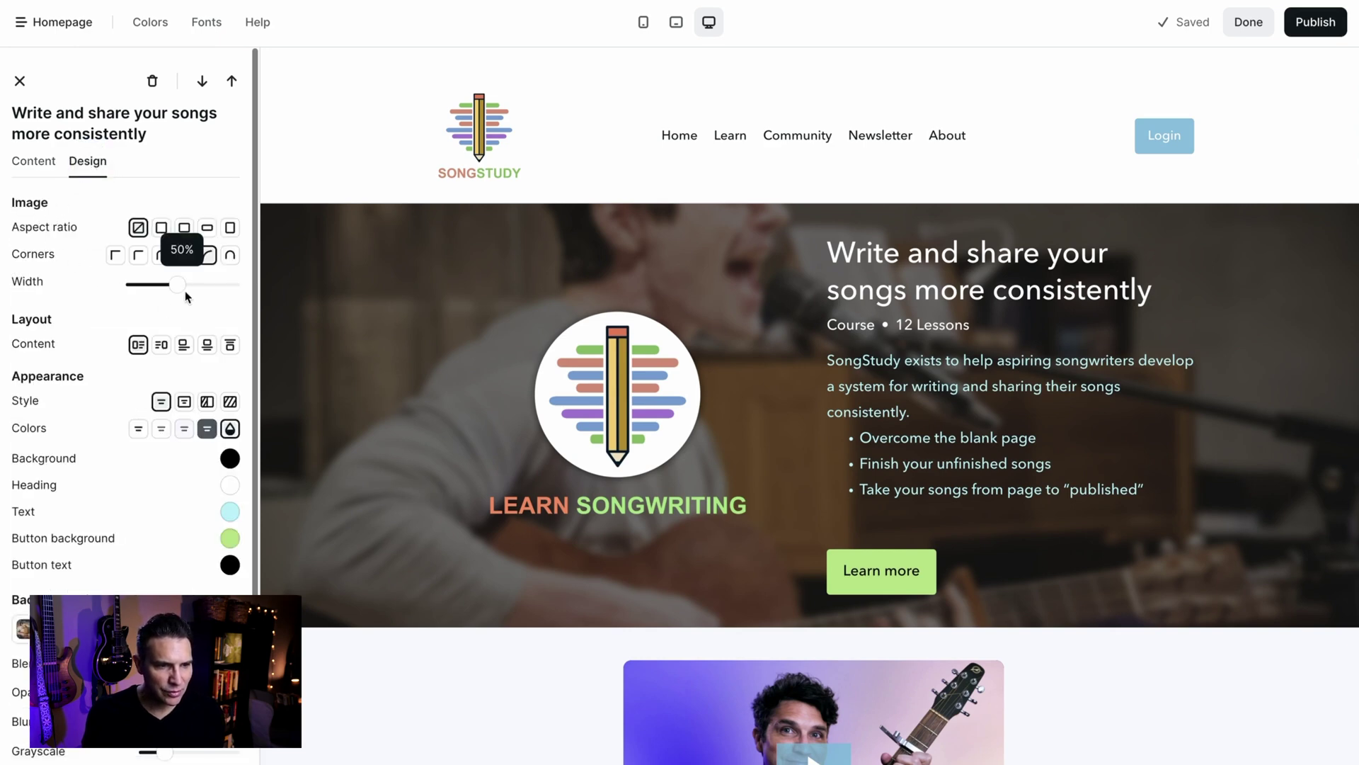
left_click_drag(174, 288, 169, 289)
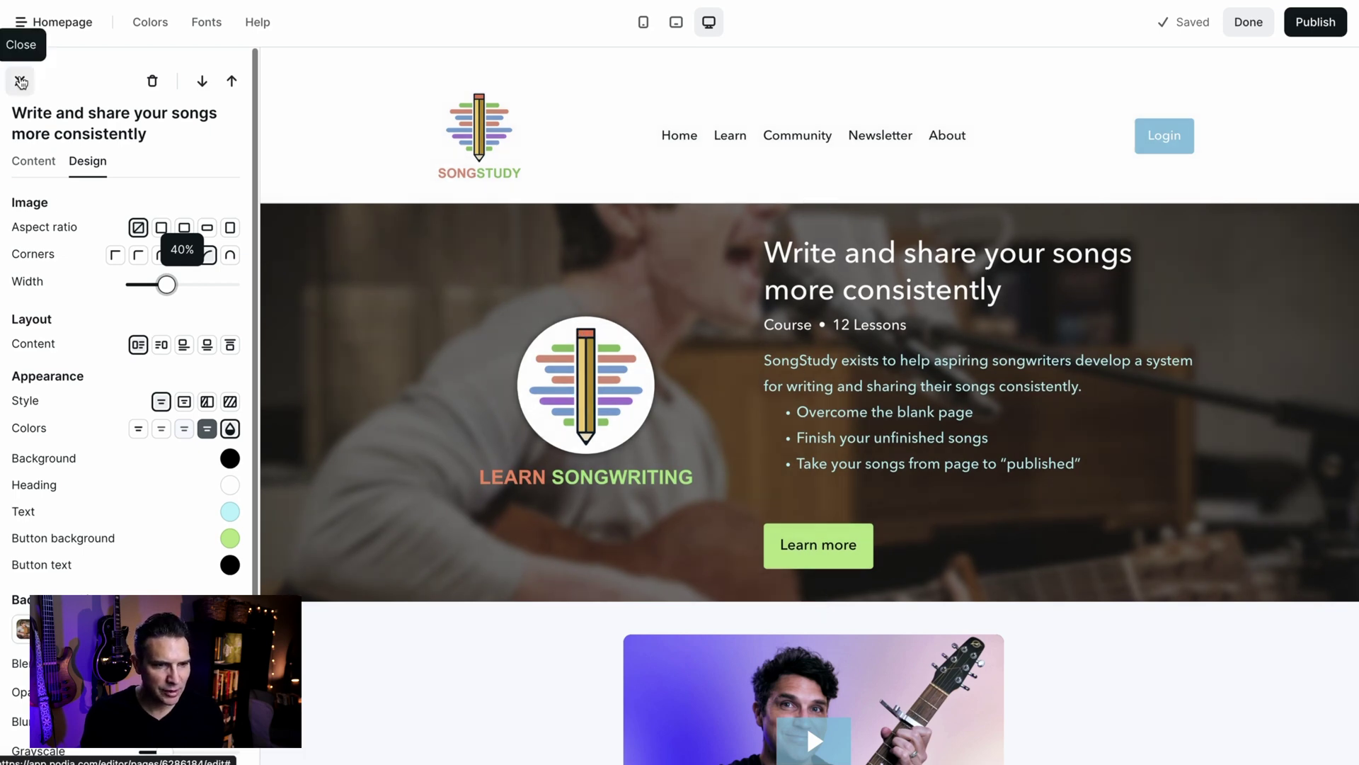
left_click(21, 82)
Step: Try square, rounded, pill and arch corner shapes on the Lesson 1 preview video
scroll(498, 383, "down", 3)
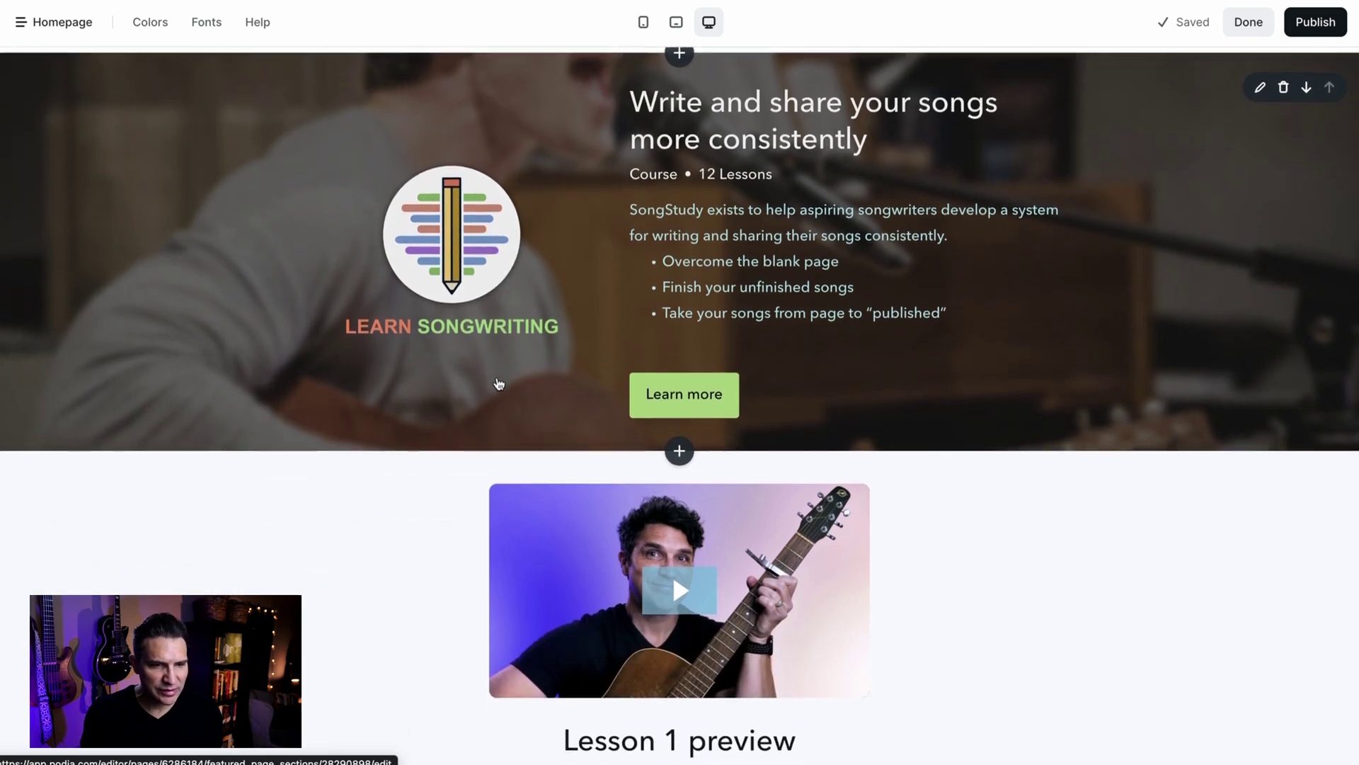
scroll(499, 383, "down", 5)
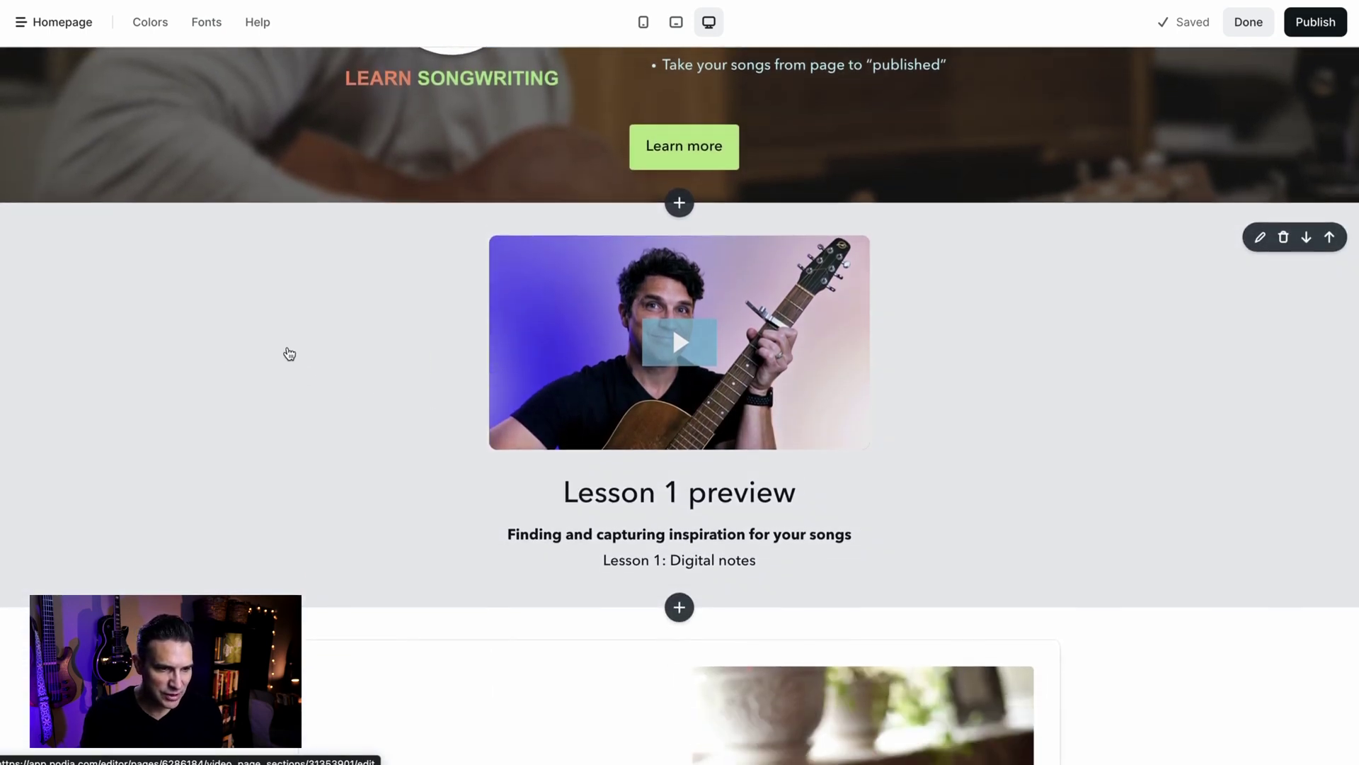
left_click(290, 353)
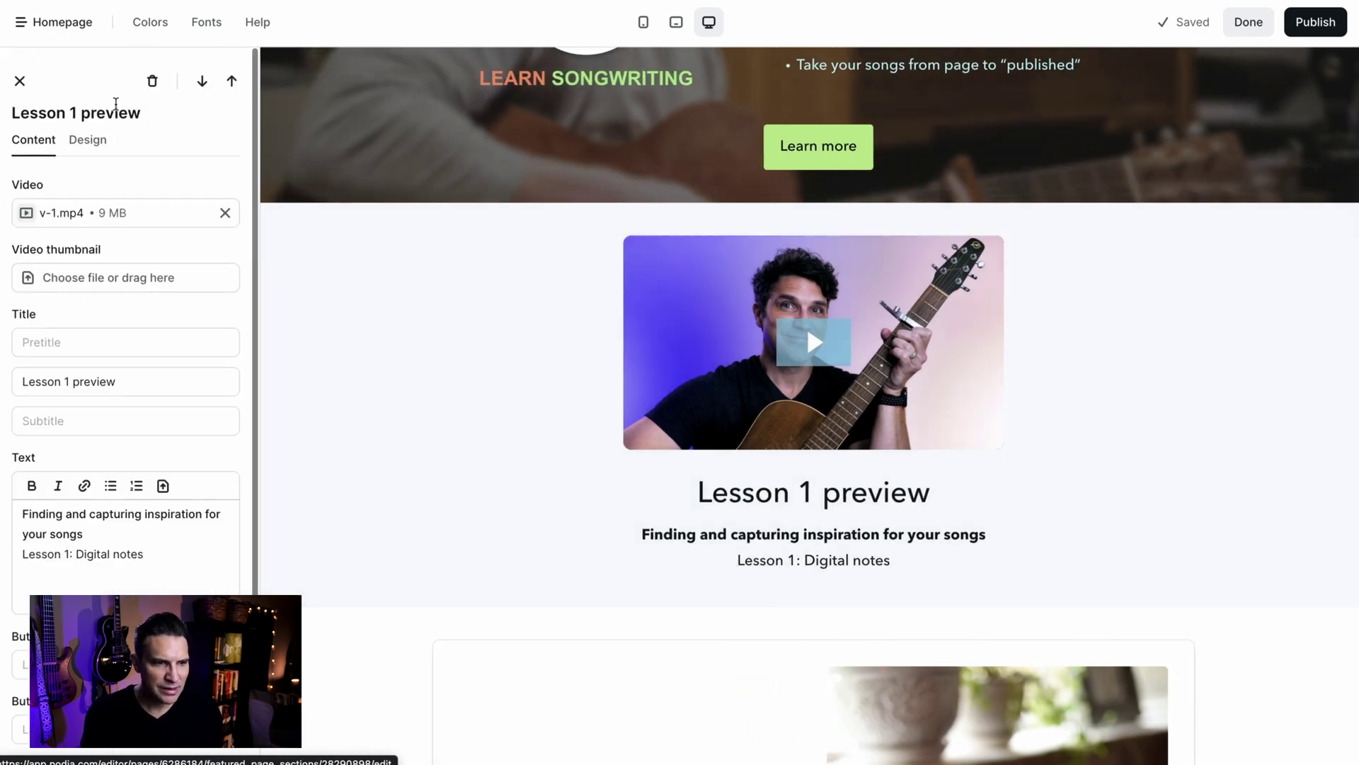
left_click(87, 140)
left_click(177, 238)
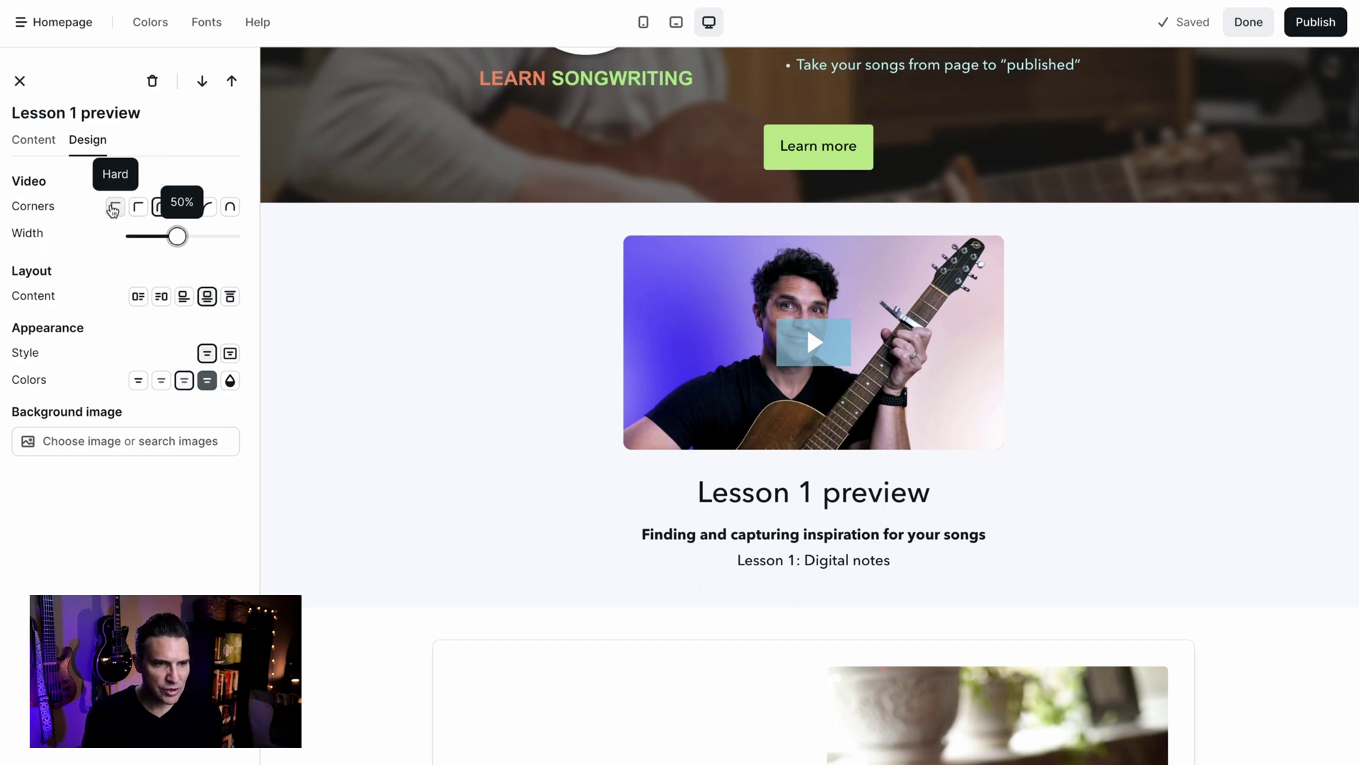
left_click(112, 208)
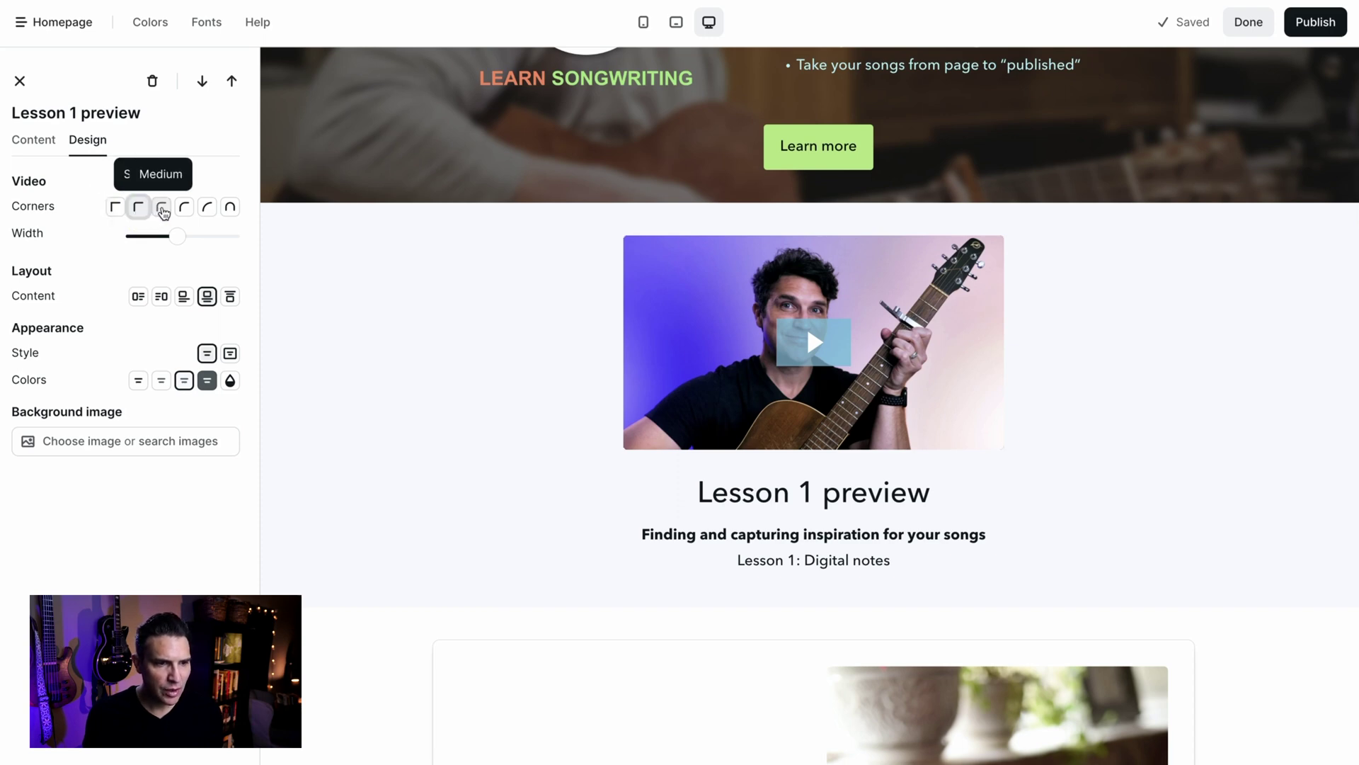
left_click(162, 208)
left_click(184, 209)
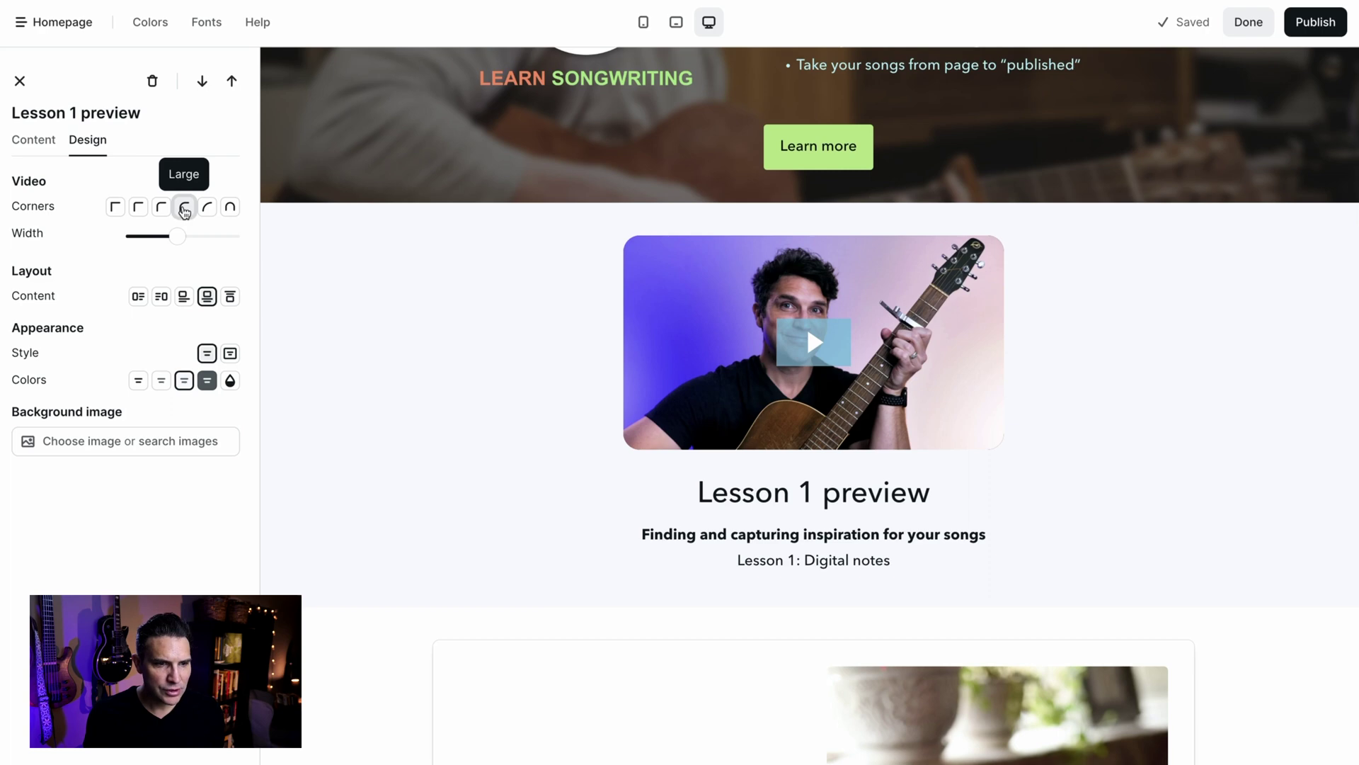
left_click(205, 209)
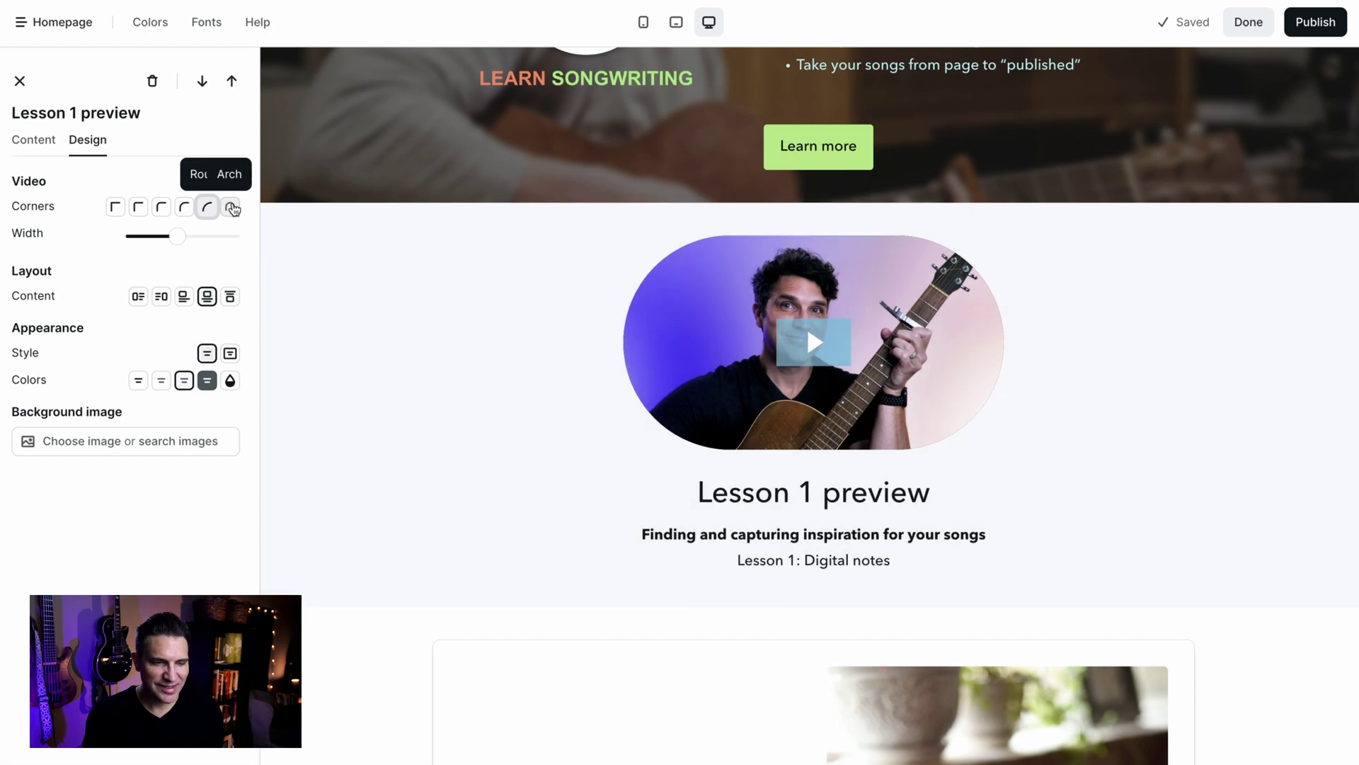
left_click(231, 207)
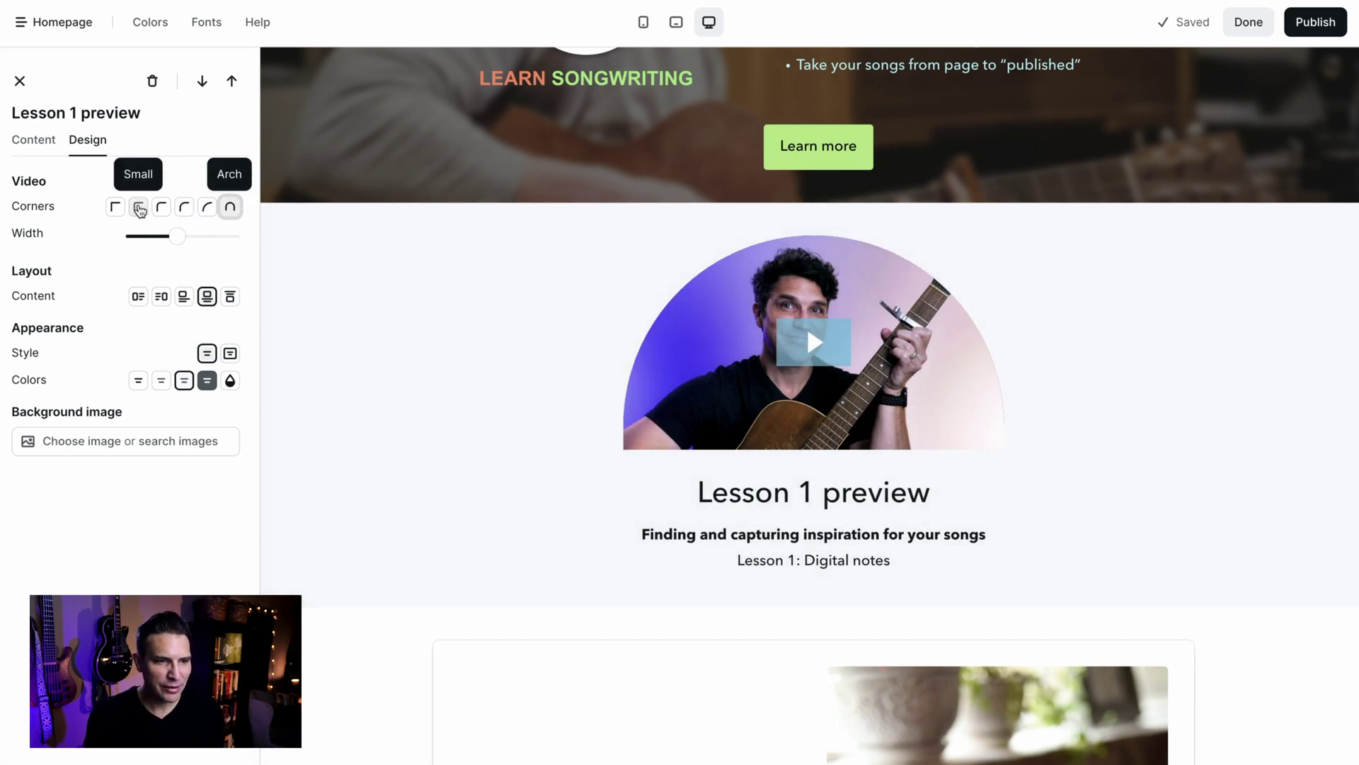
Step: Settle on medium rounded corners and set the video width to 80%
left_click(159, 208)
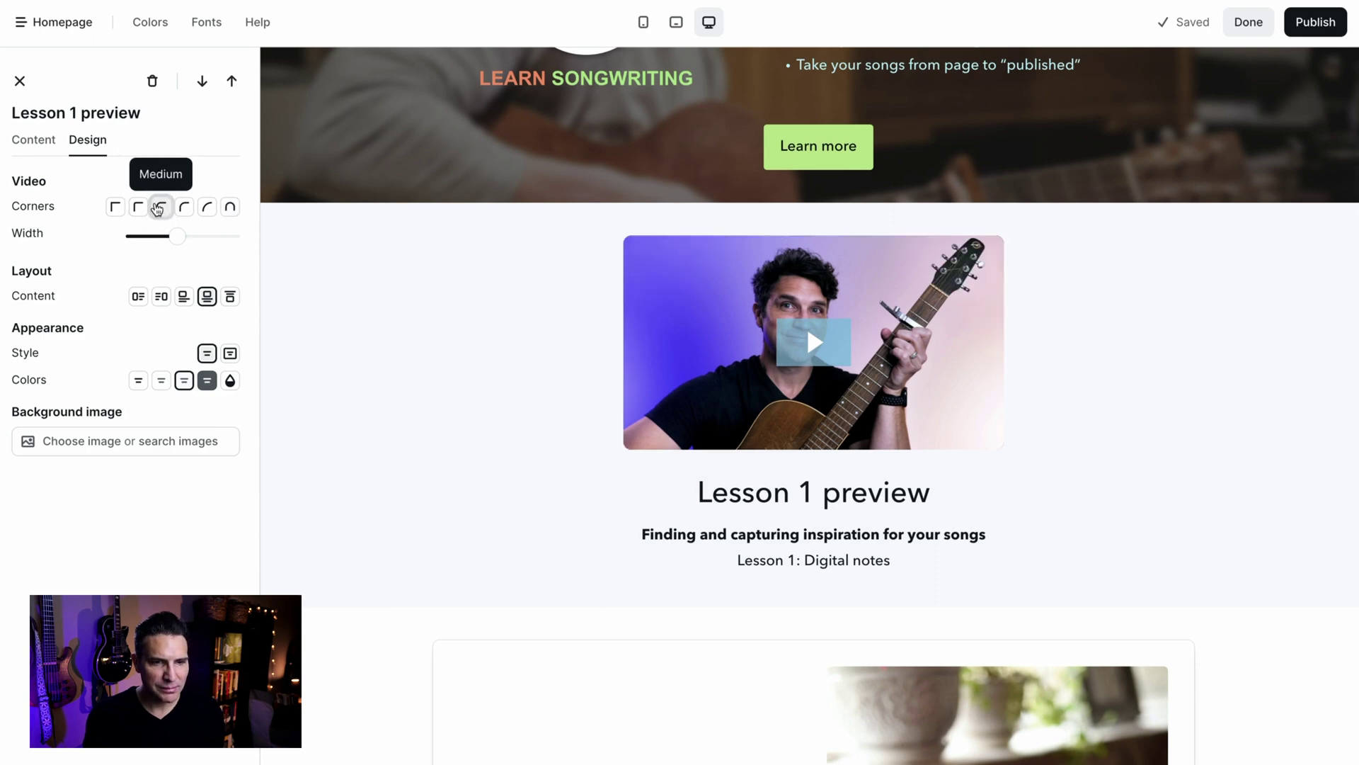
left_click_drag(176, 235, 210, 236)
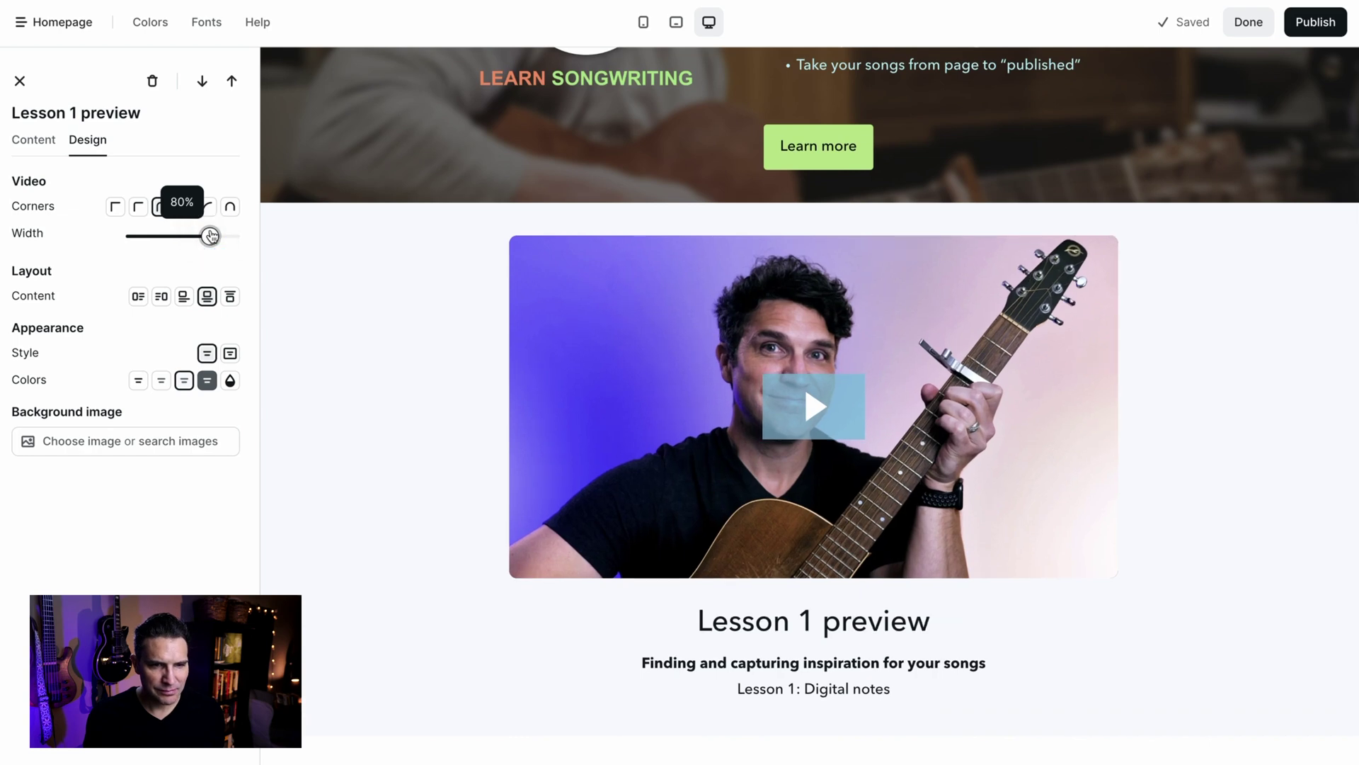
left_click(21, 82)
scroll(345, 332, "down", 5)
scroll(346, 332, "down", 5)
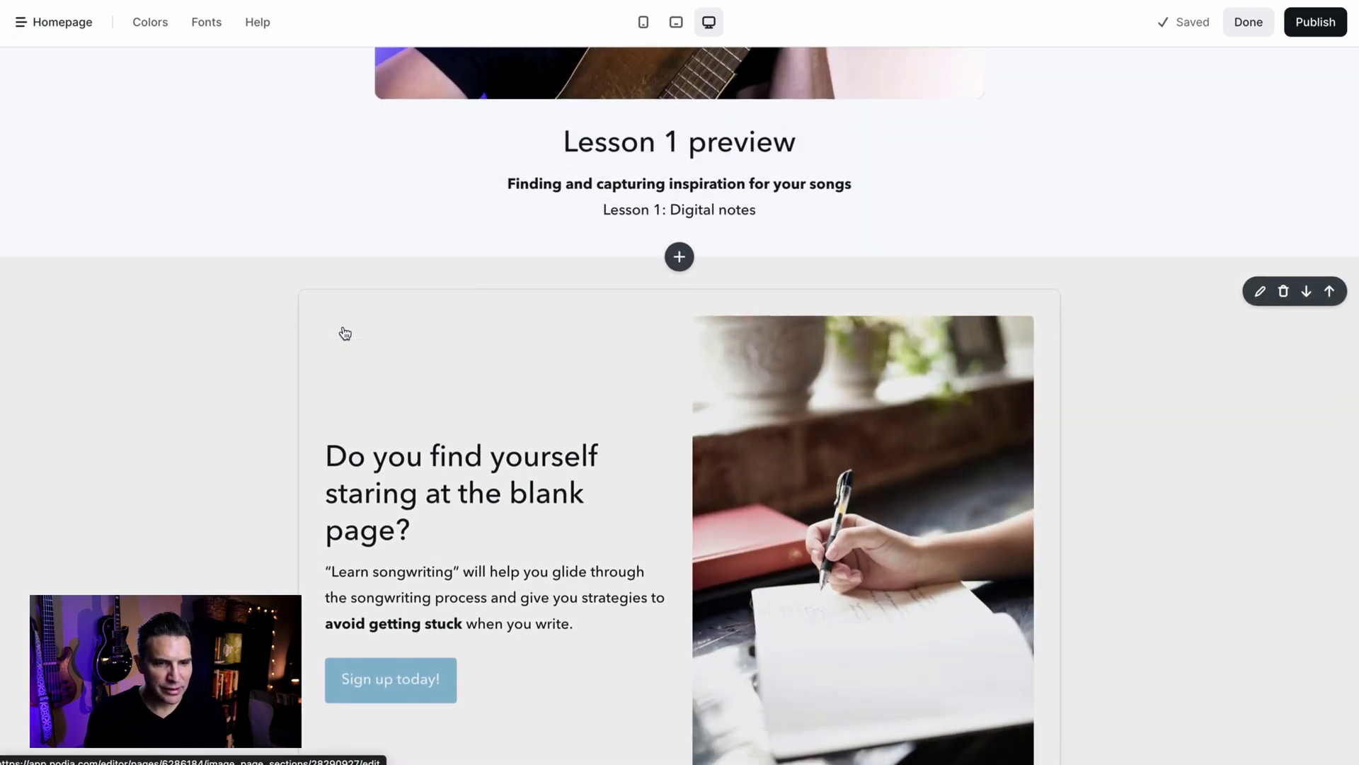
scroll(455, 365, "down", 6)
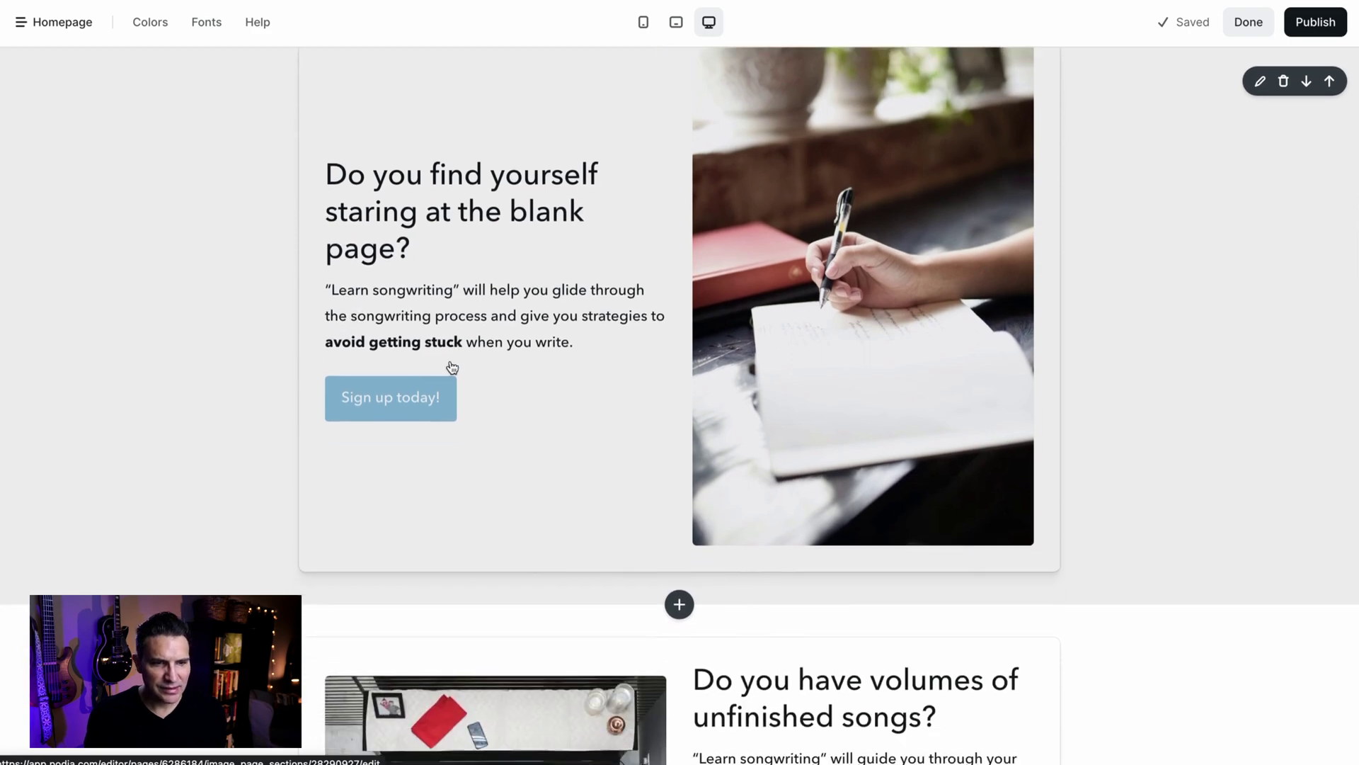
scroll(460, 370, "down", 6)
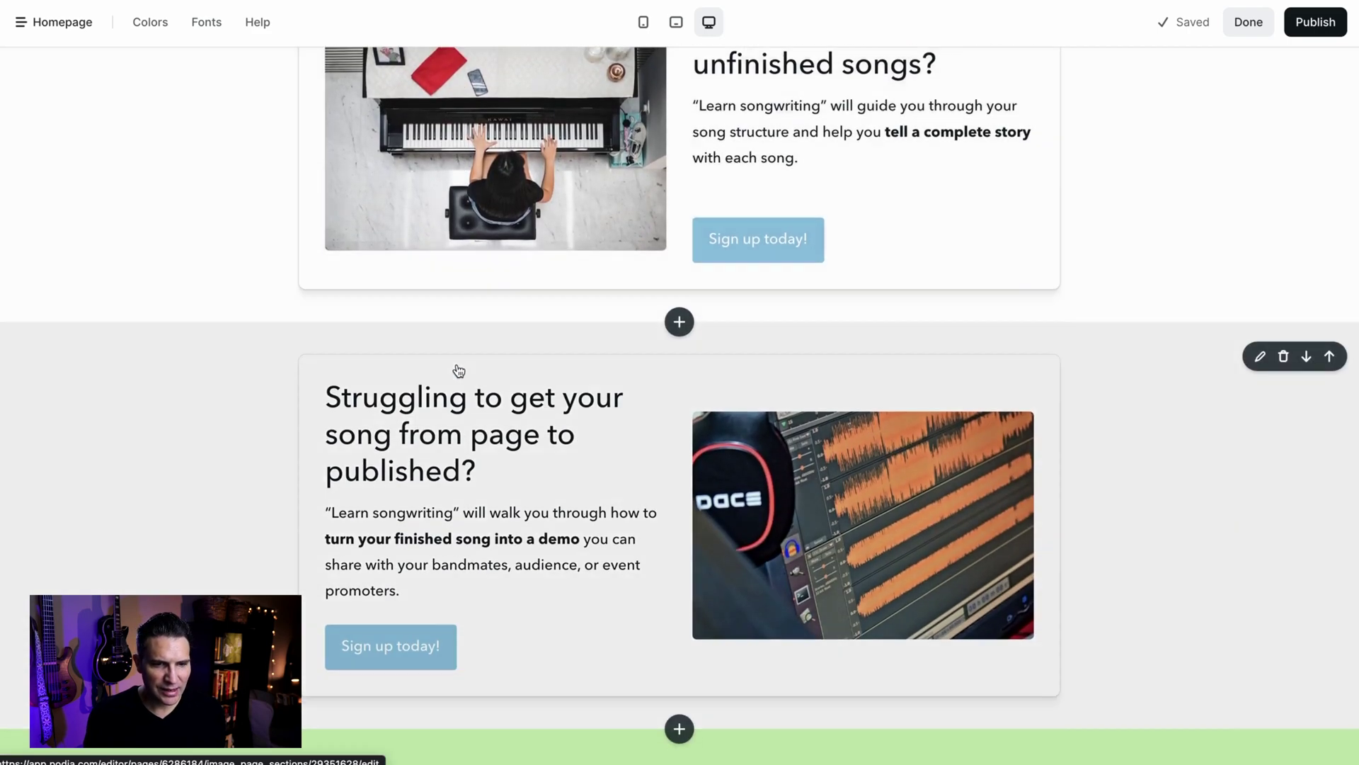
scroll(459, 371, "up", 10)
scroll(460, 370, "up", 2)
scroll(462, 371, "down", 3)
scroll(542, 547, "down", 5)
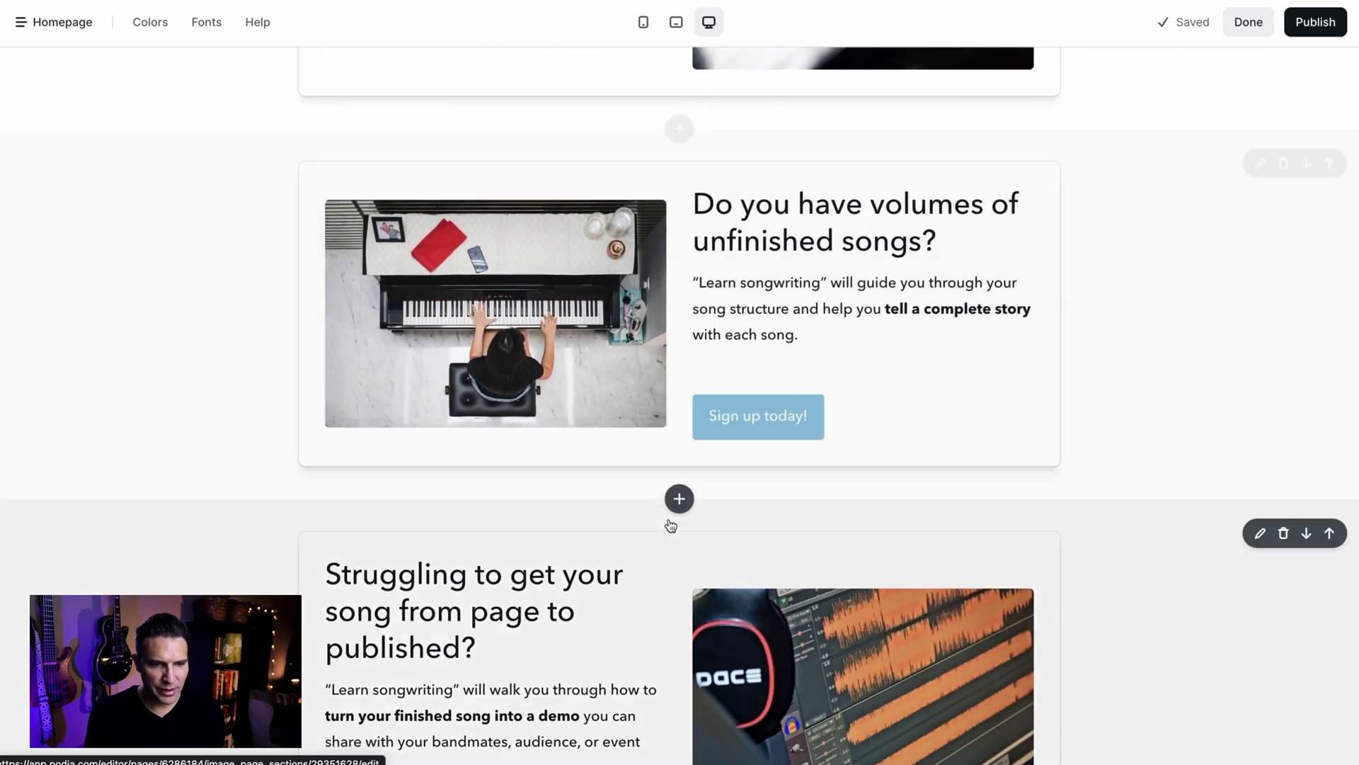
scroll(817, 536, "up", 4)
scroll(818, 536, "up", 5)
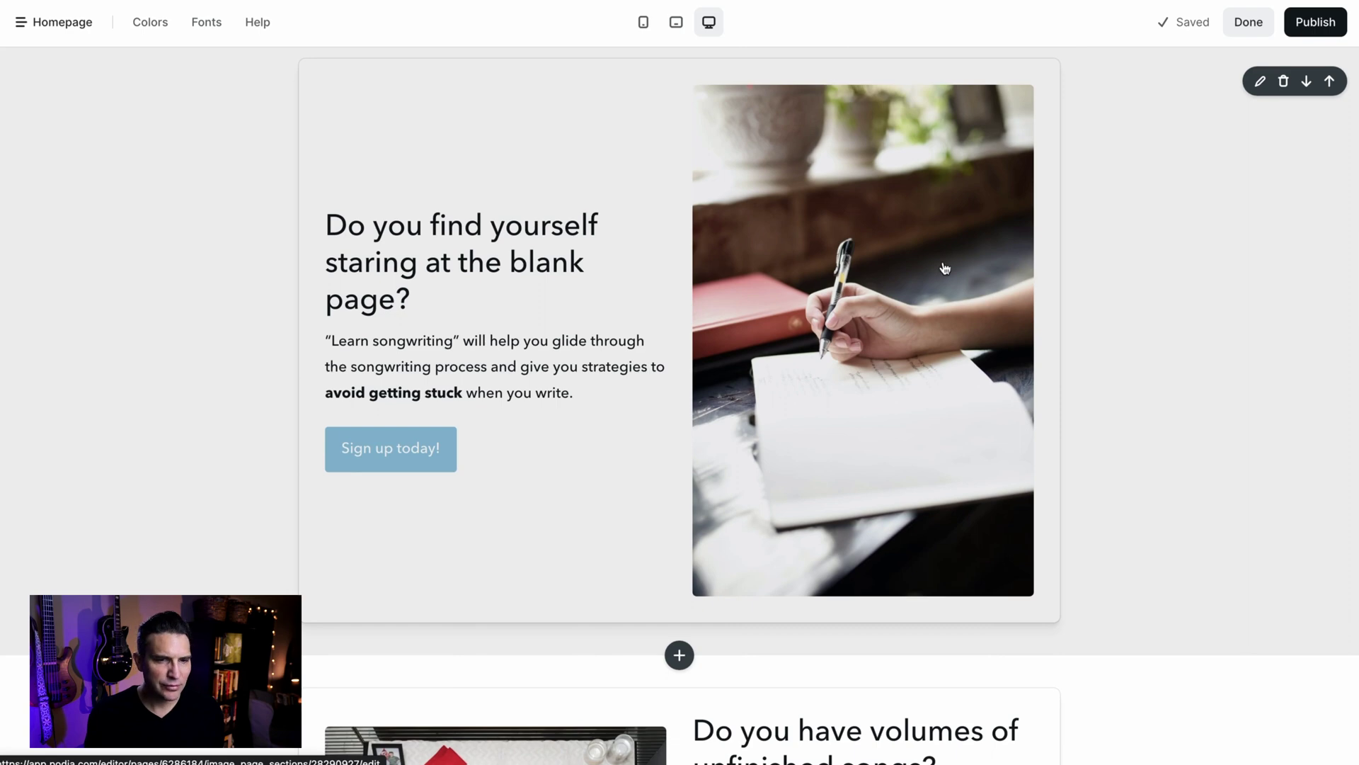
scroll(882, 257, "up", 1)
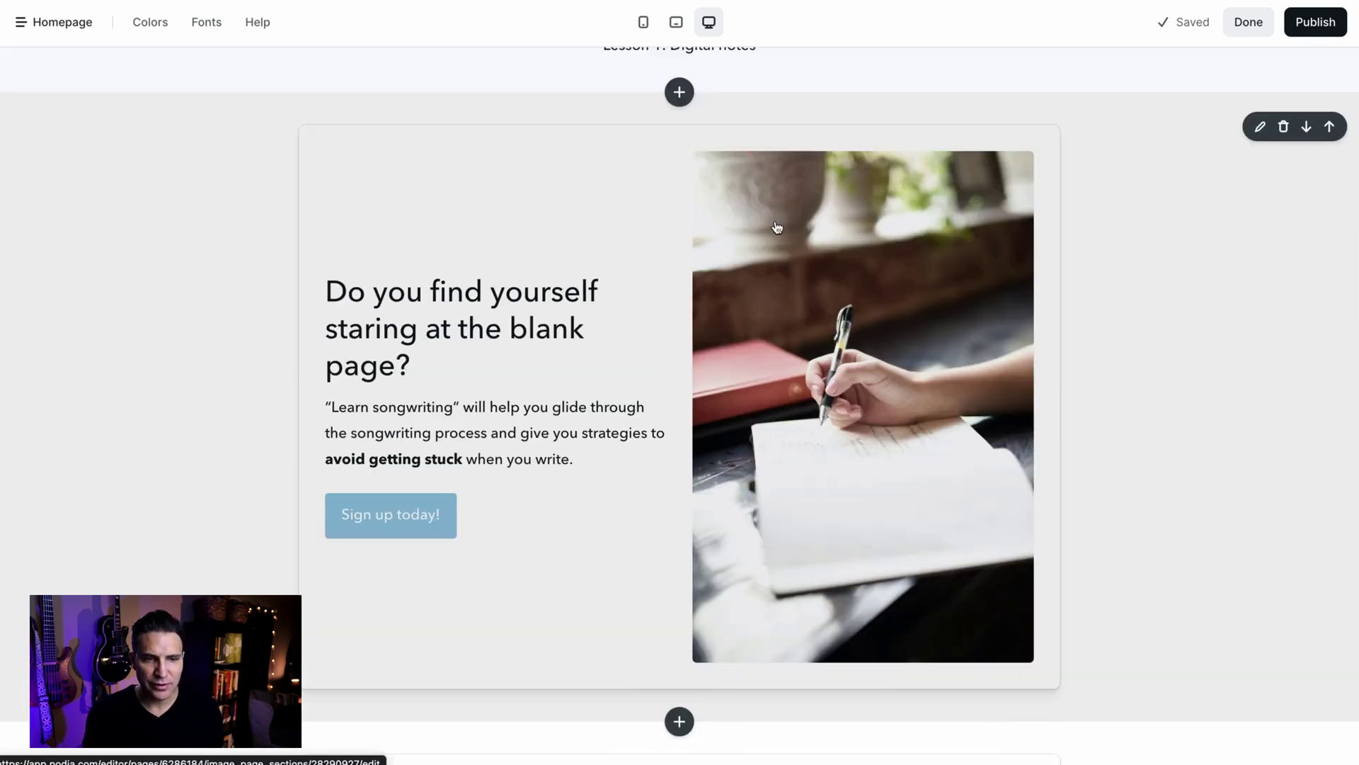
scroll(841, 298, "down", 2)
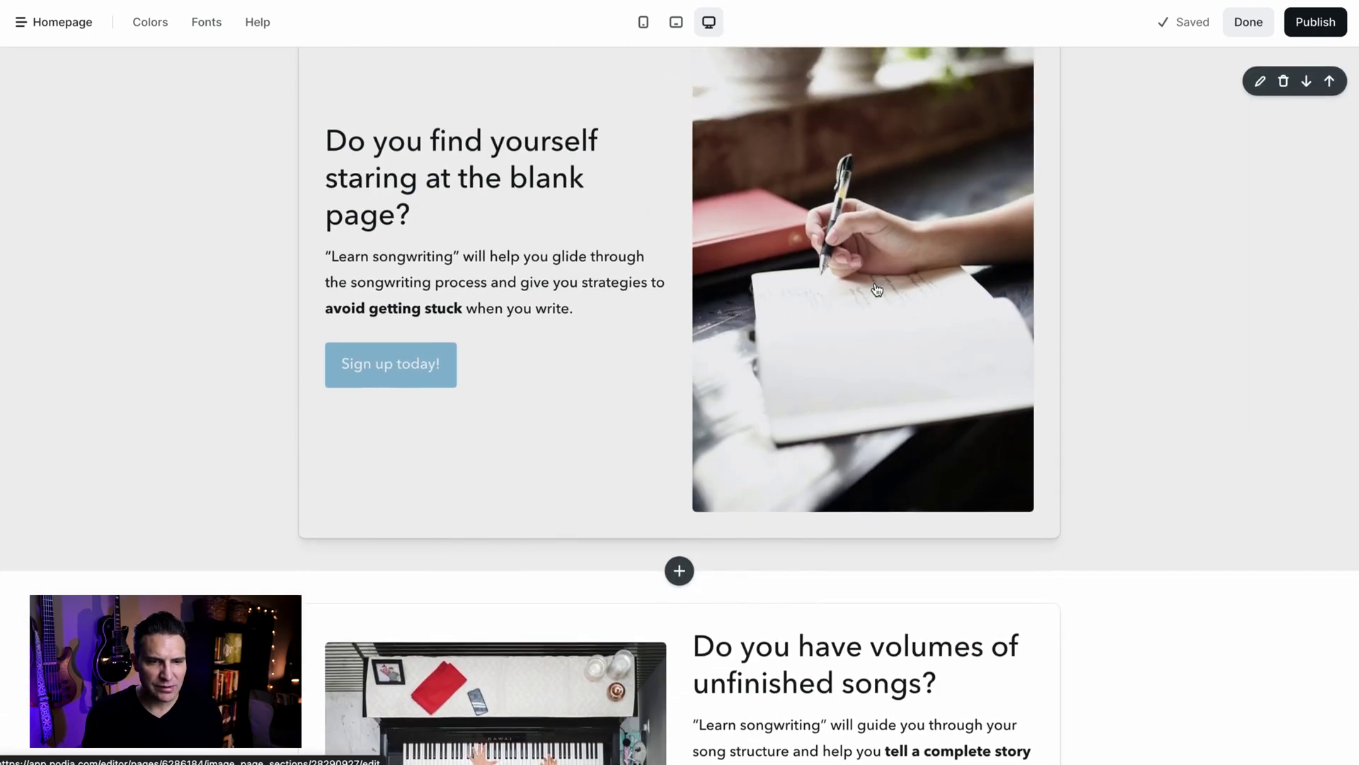
scroll(845, 252, "up", 3)
Step: Crop the blank-page section's writing photo to a square and adjust its width
left_click(455, 231)
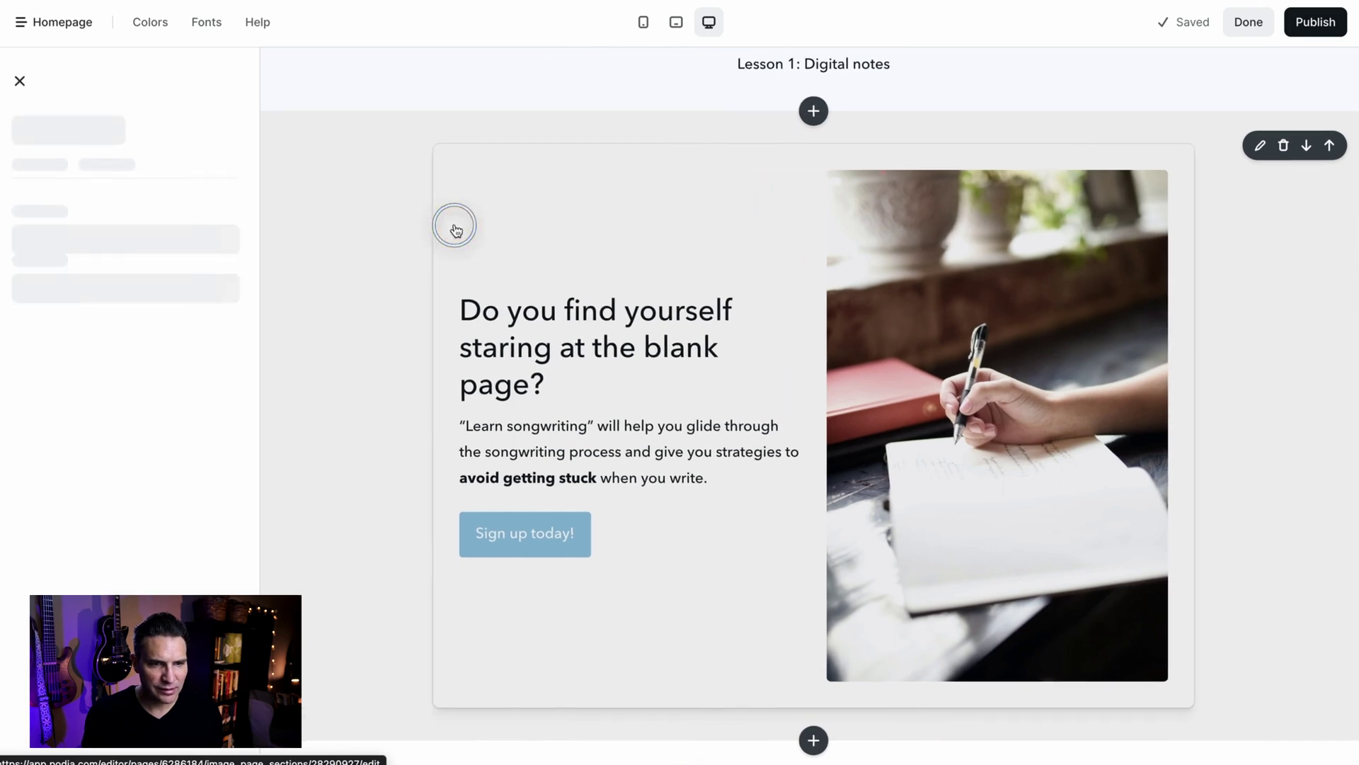
left_click(87, 163)
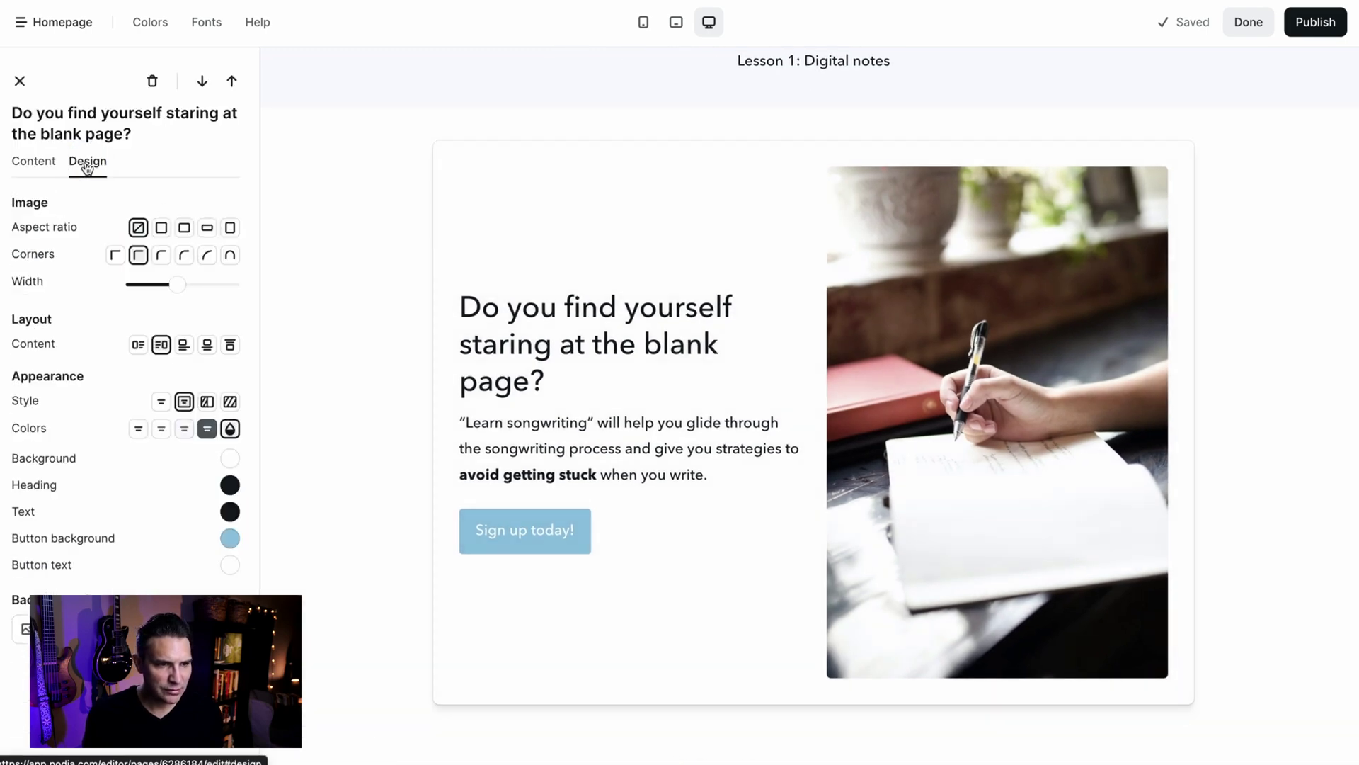
left_click(162, 228)
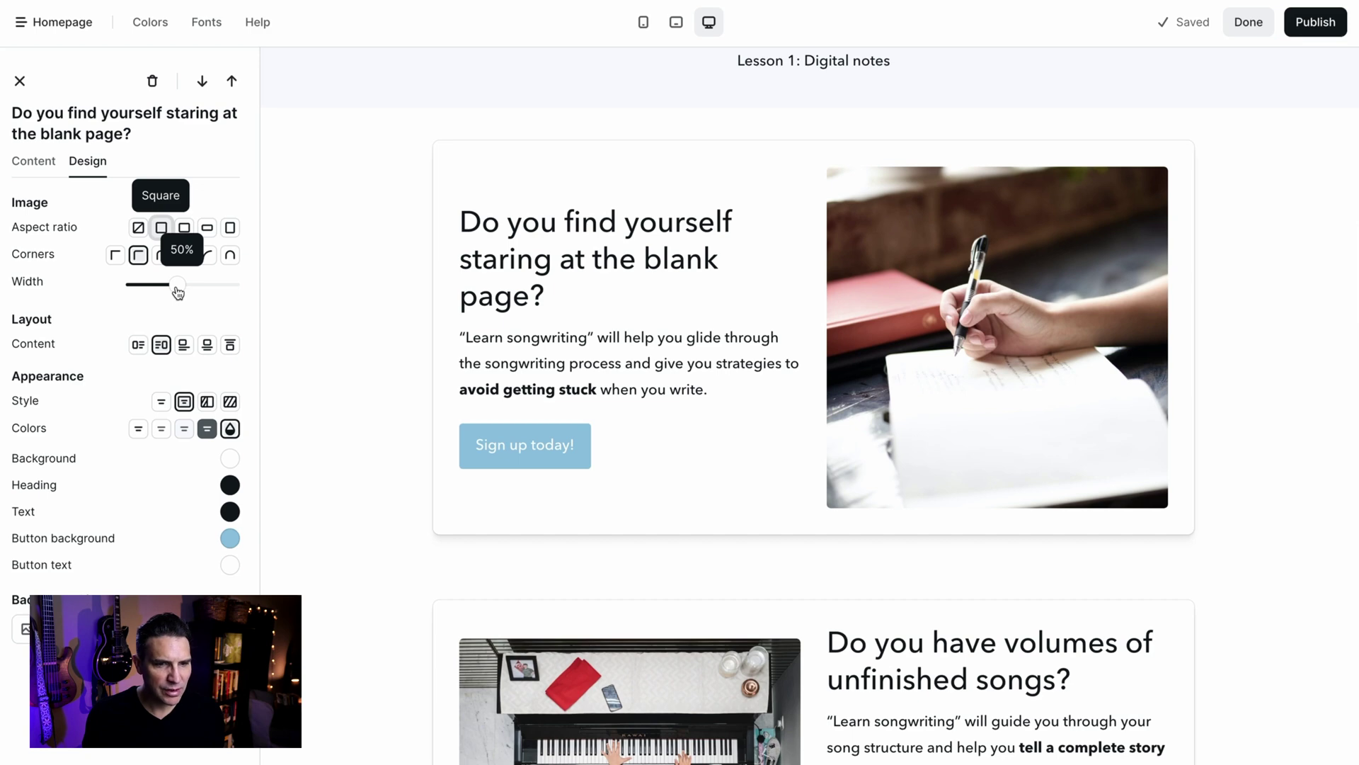
mouse_move(180, 290)
left_mouse_down()
mouse_move(240, 291)
mouse_move(163, 286)
mouse_move(177, 286)
left_mouse_up()
left_click(20, 81)
Step: Crop the unfinished-songs section's piano photo to a square aspect ratio
scroll(504, 304, "down", 5)
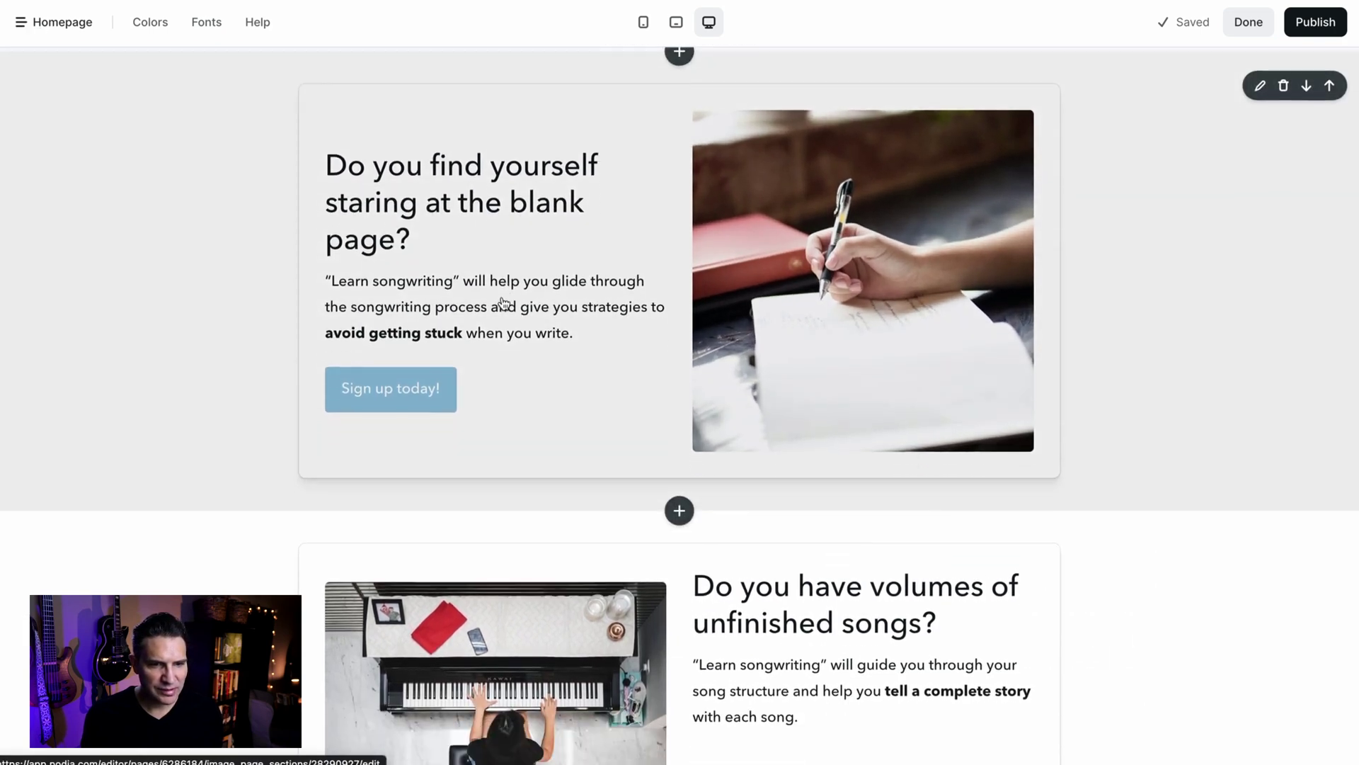
left_click(229, 356)
left_click(76, 164)
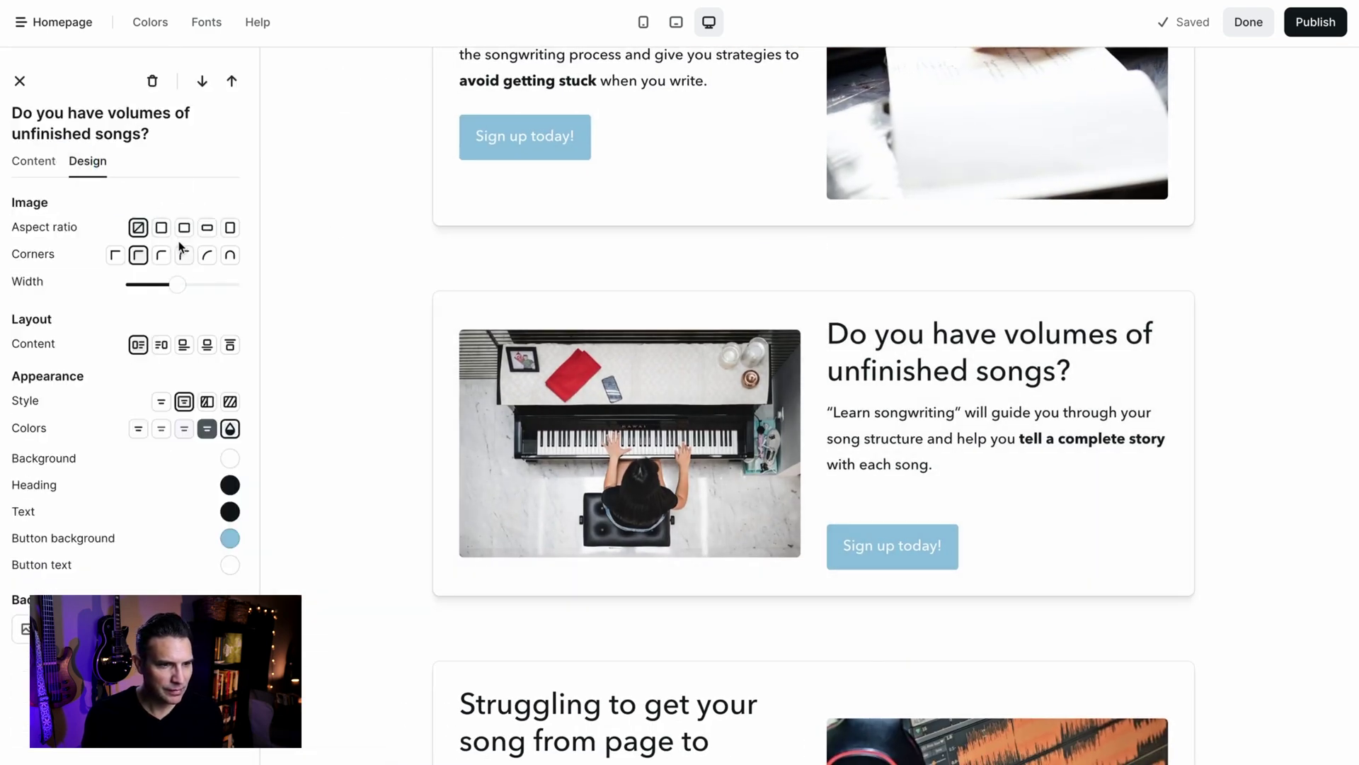
left_click(162, 228)
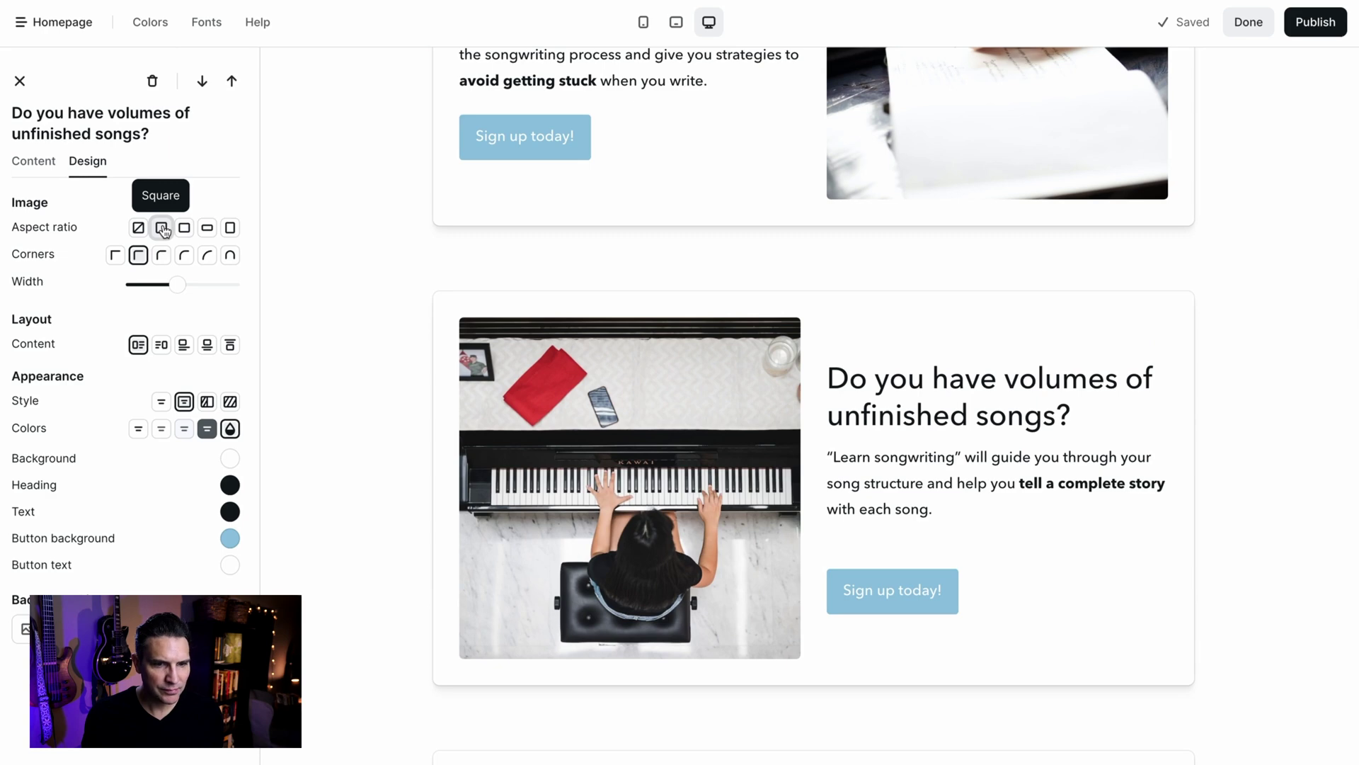
left_click(19, 81)
Step: Crop the demo section's waveform photo to a square aspect ratio
scroll(351, 314, "down", 5)
scroll(350, 314, "down", 1)
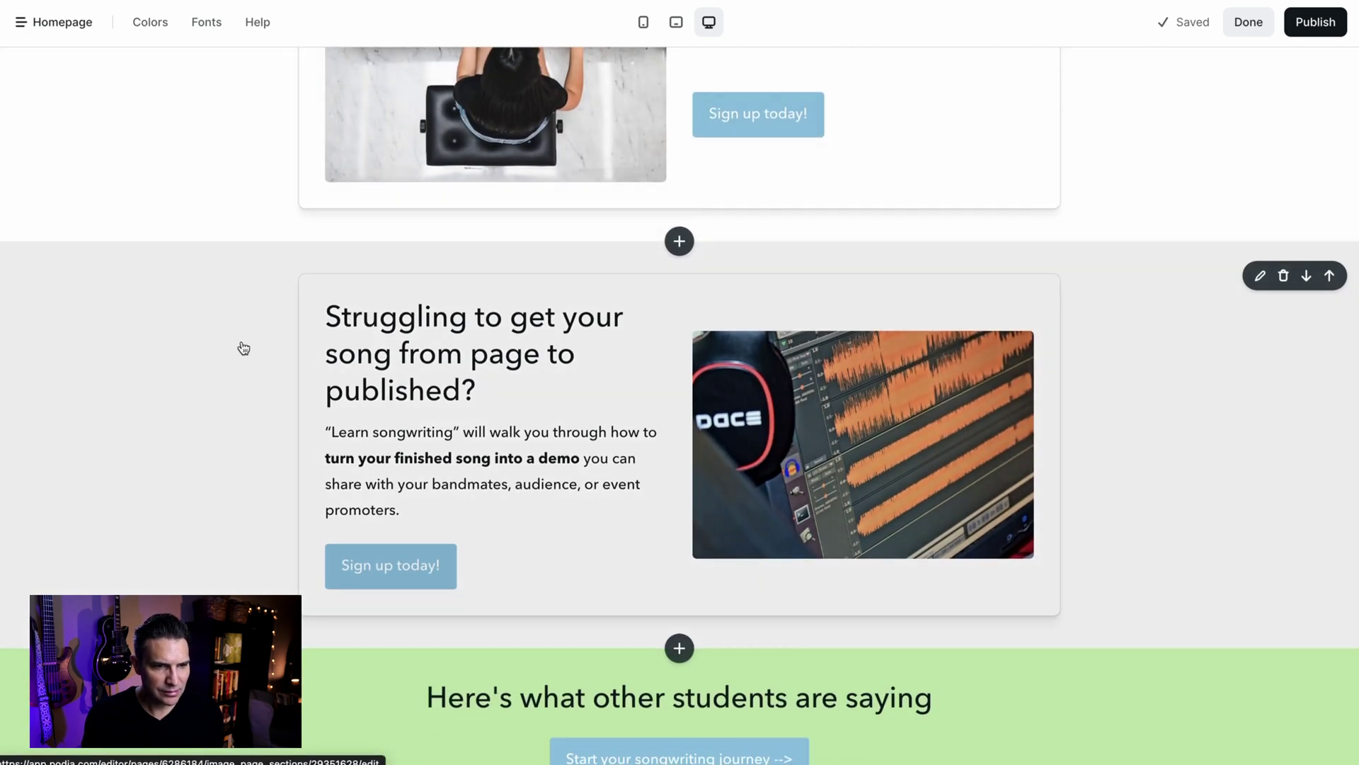
left_click(243, 347)
left_click(85, 177)
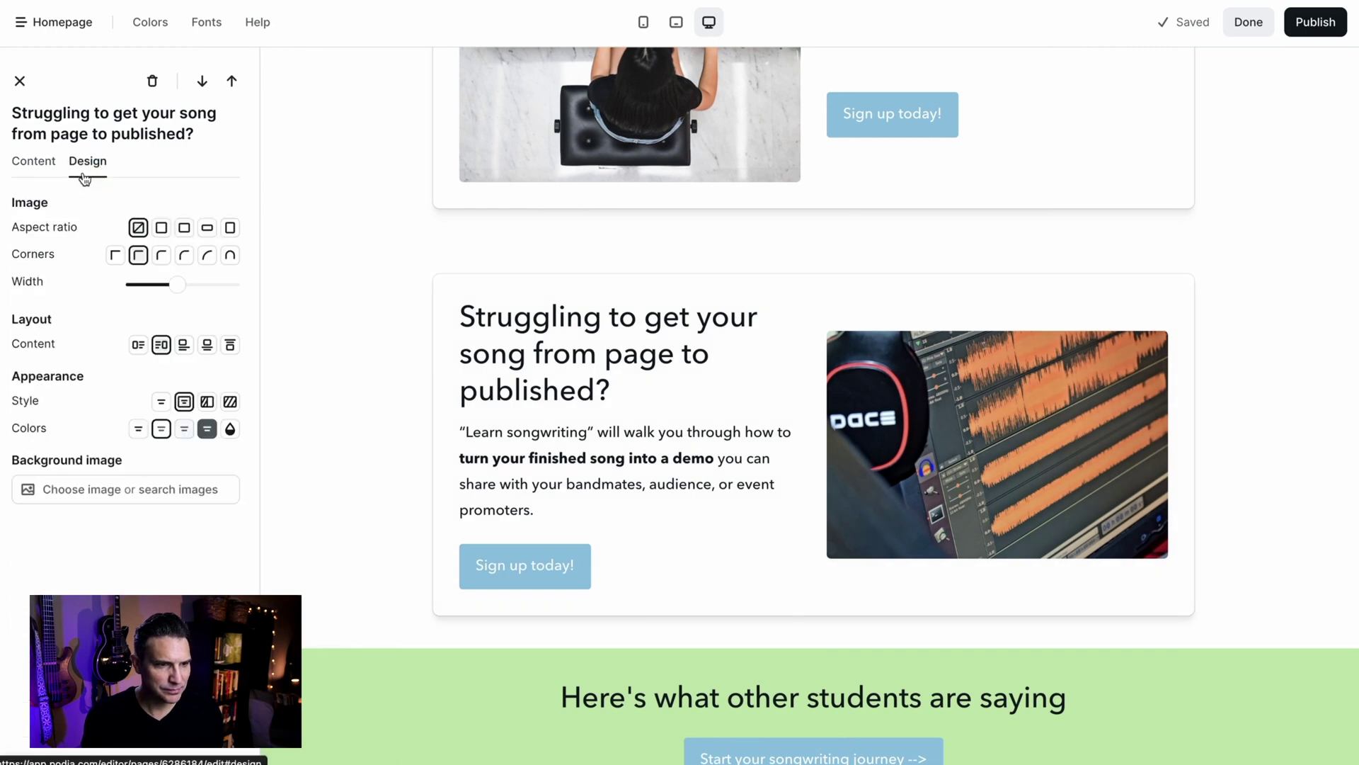
left_click(161, 227)
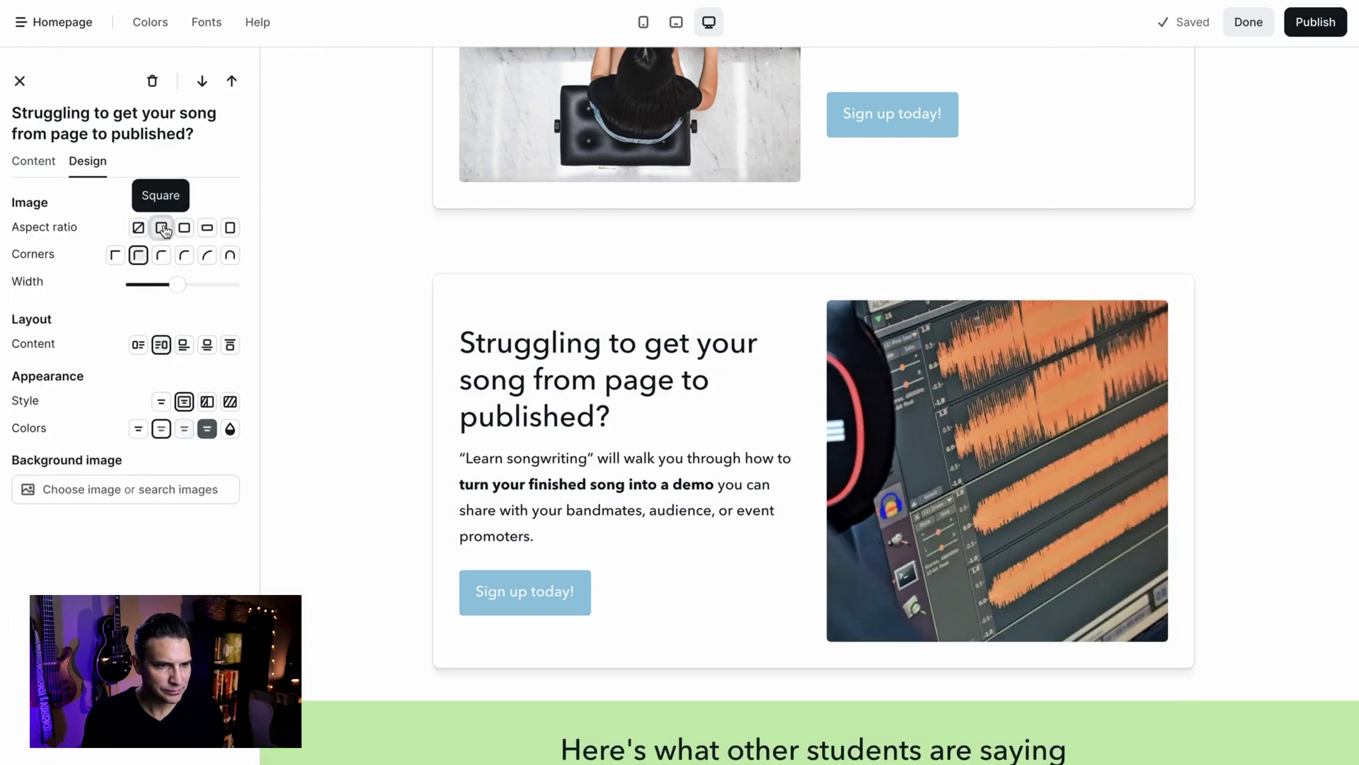
left_click(276, 357)
scroll(252, 351, "up", 10)
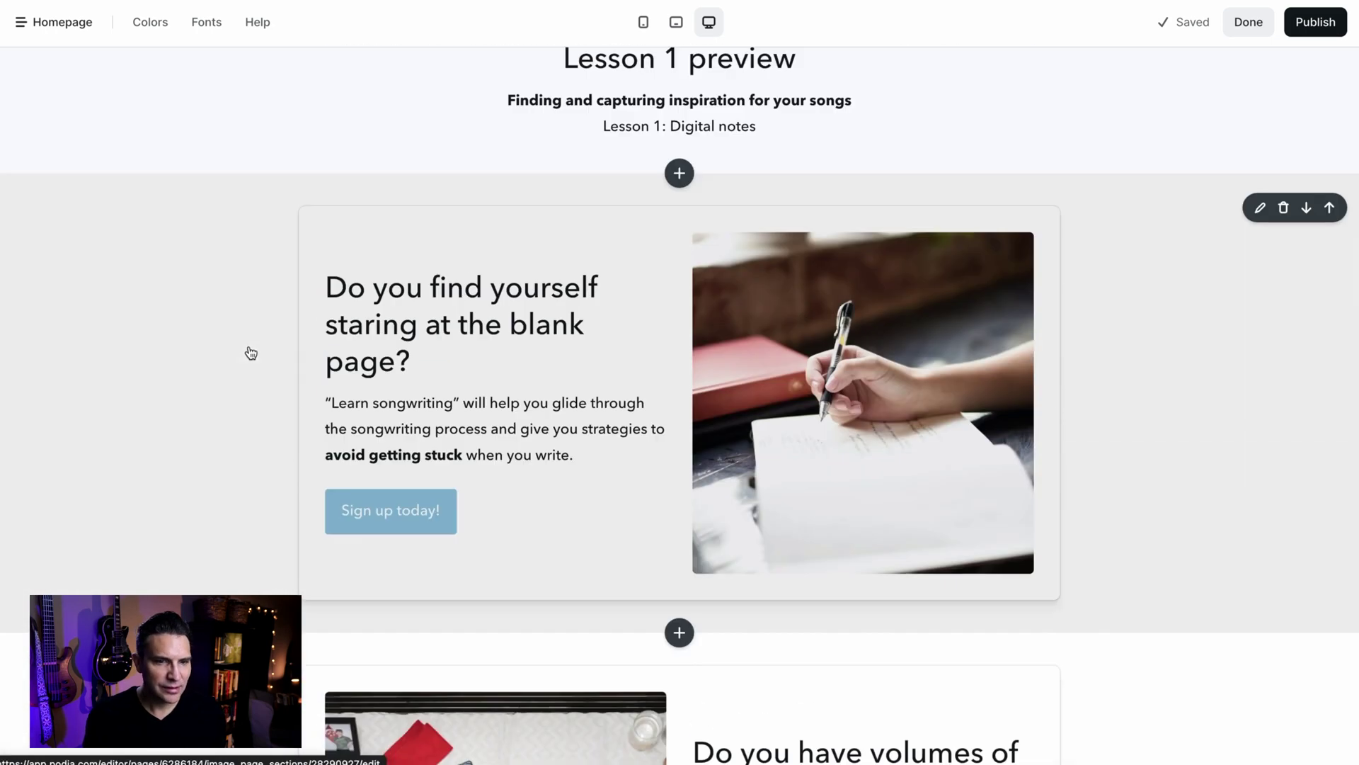
scroll(251, 352, "down", 5)
scroll(251, 353, "down", 10)
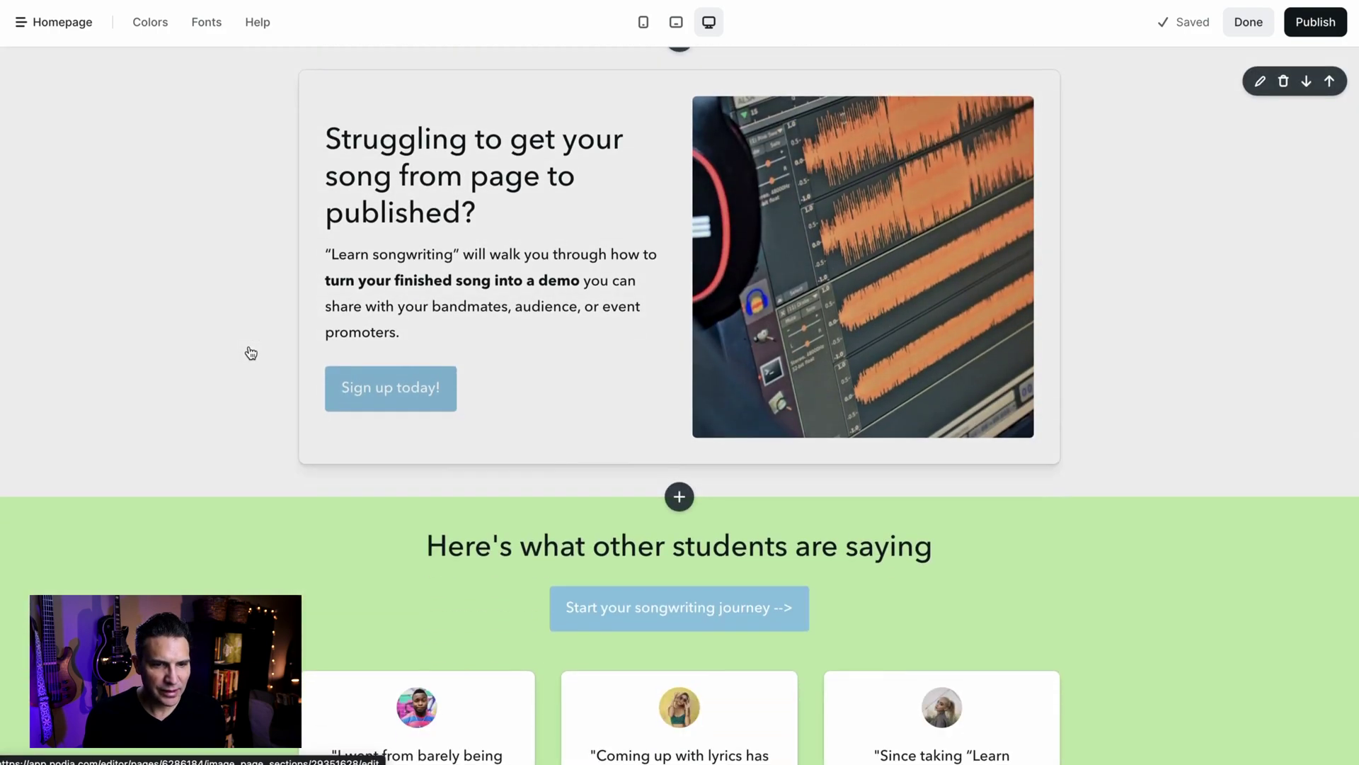
scroll(251, 352, "down", 5)
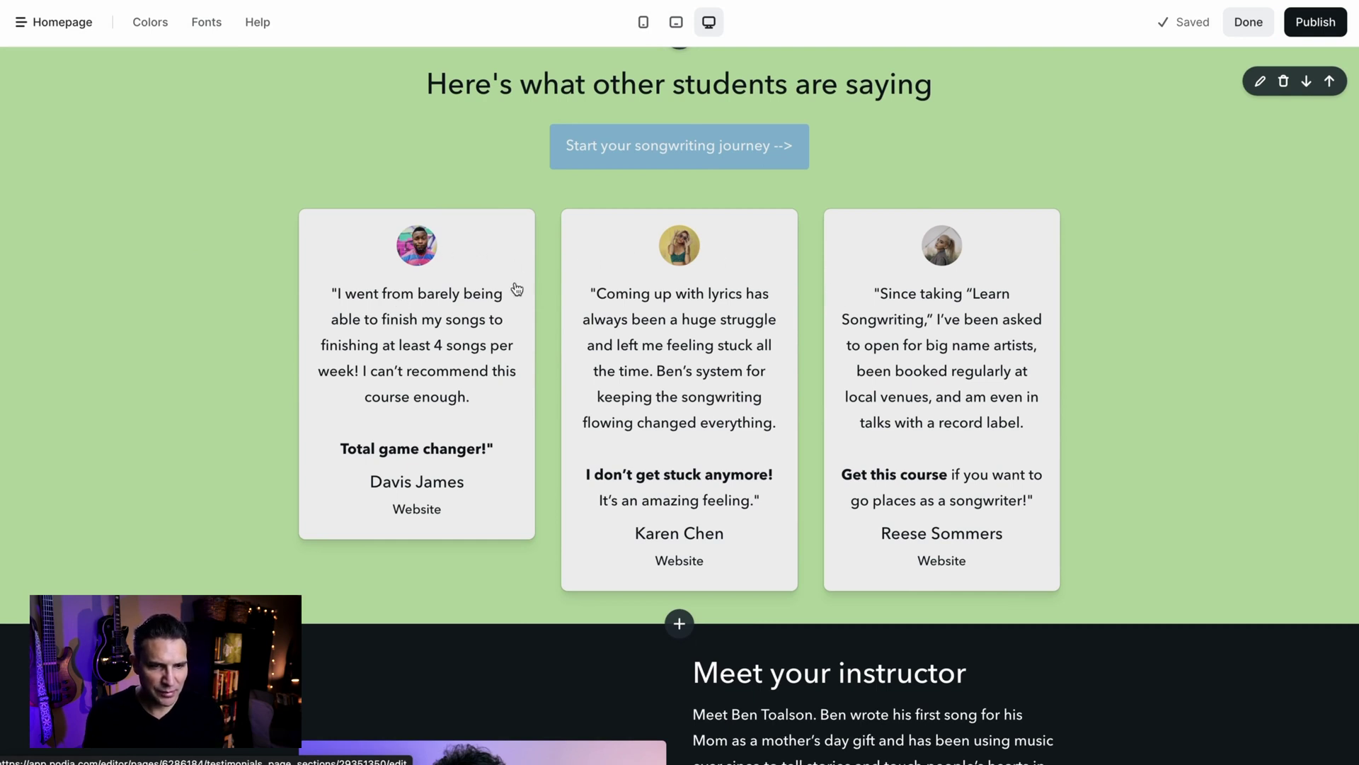
Step: Enlarge the testimonial photos and make their corners fully round
left_click(199, 242)
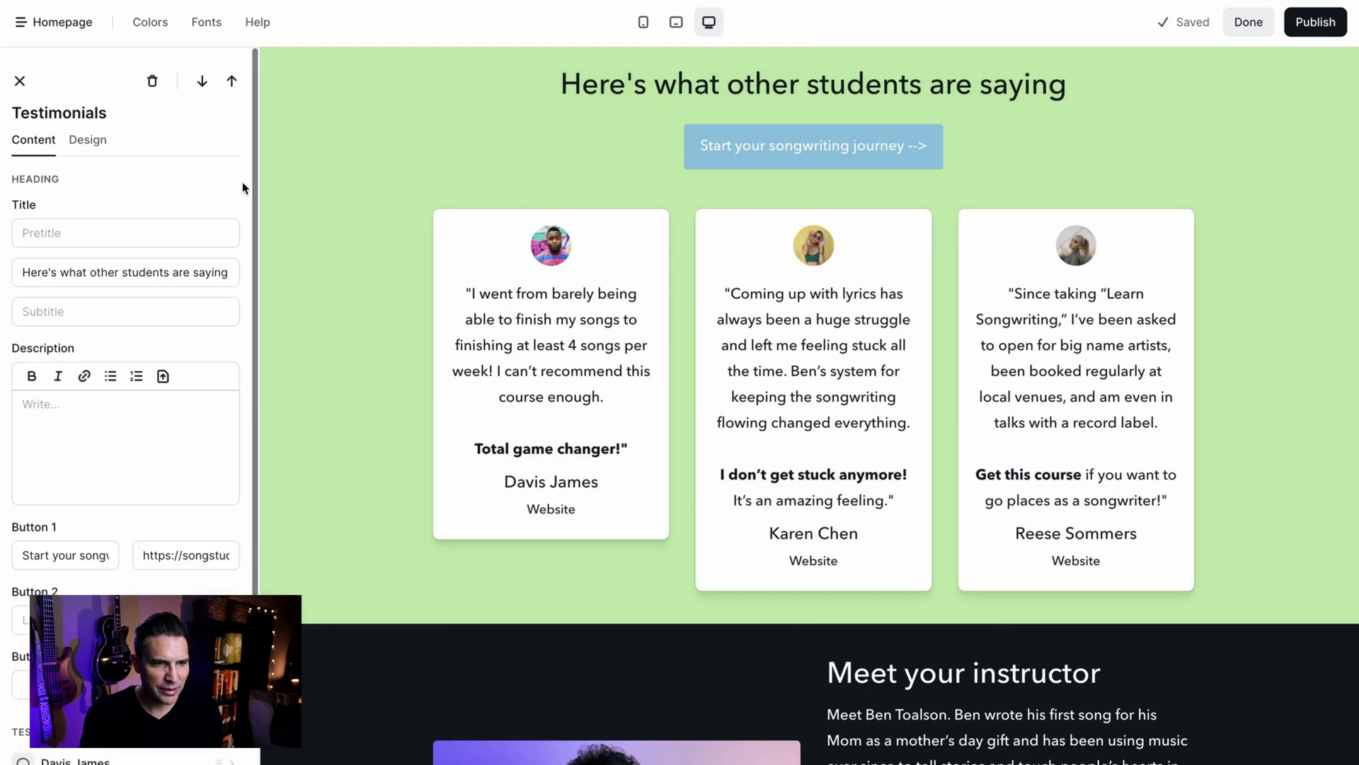
left_click(85, 142)
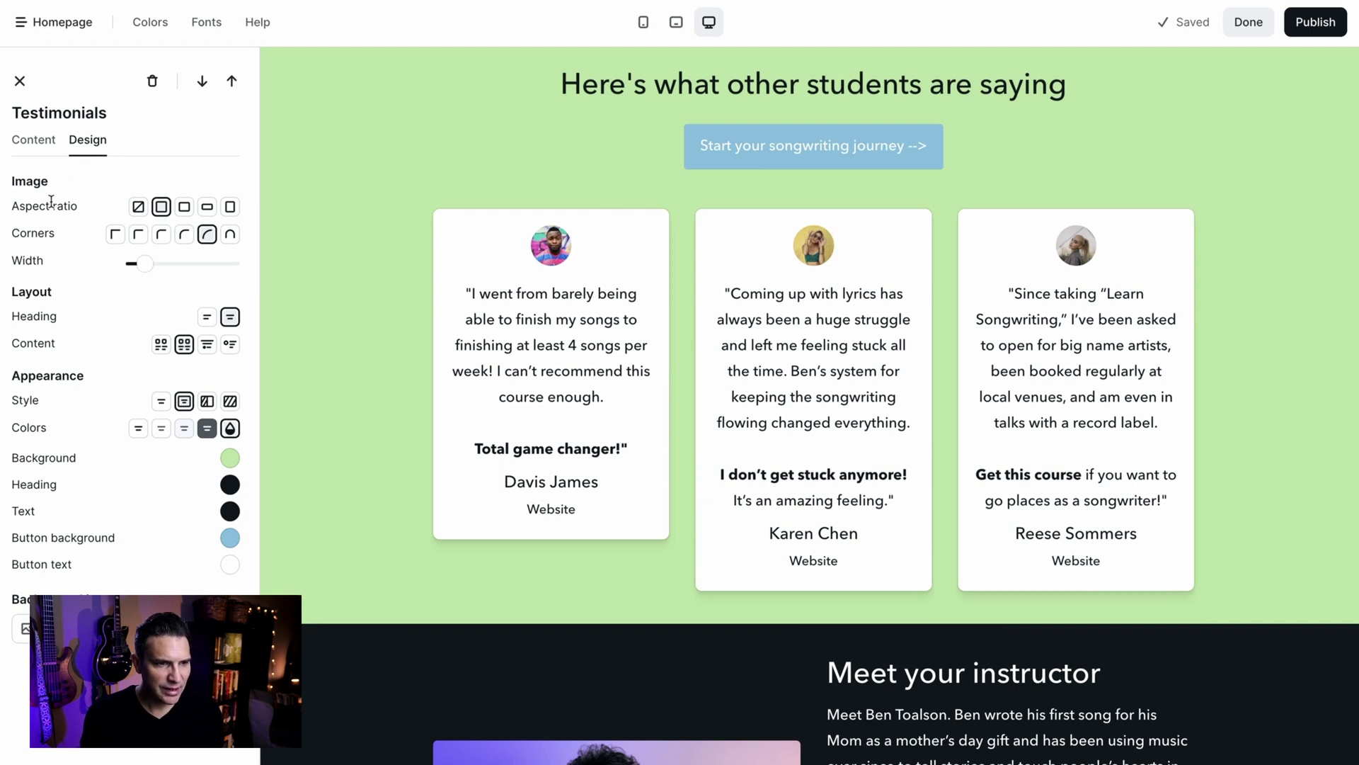
left_click_drag(147, 266, 161, 266)
left_click_drag(172, 265, 193, 263)
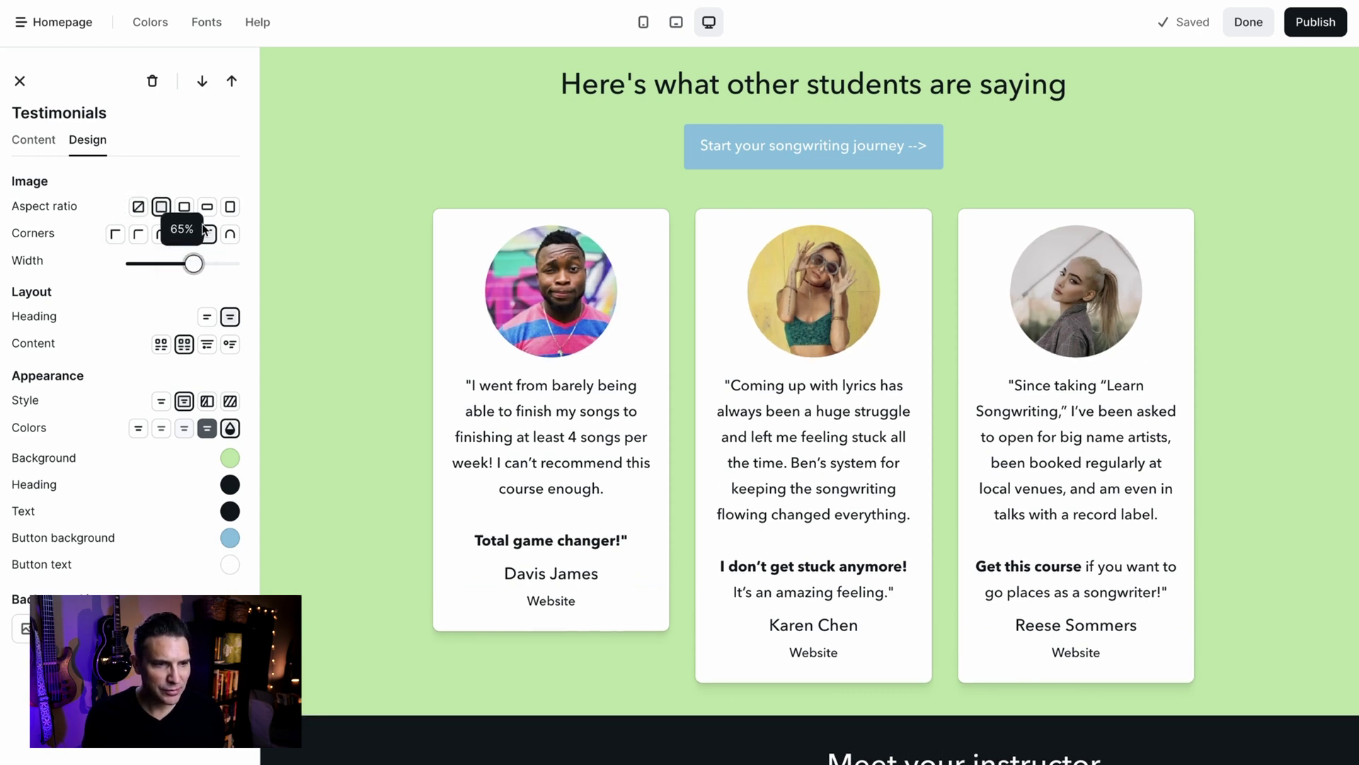
left_click(138, 235)
left_click(184, 235)
left_click(208, 235)
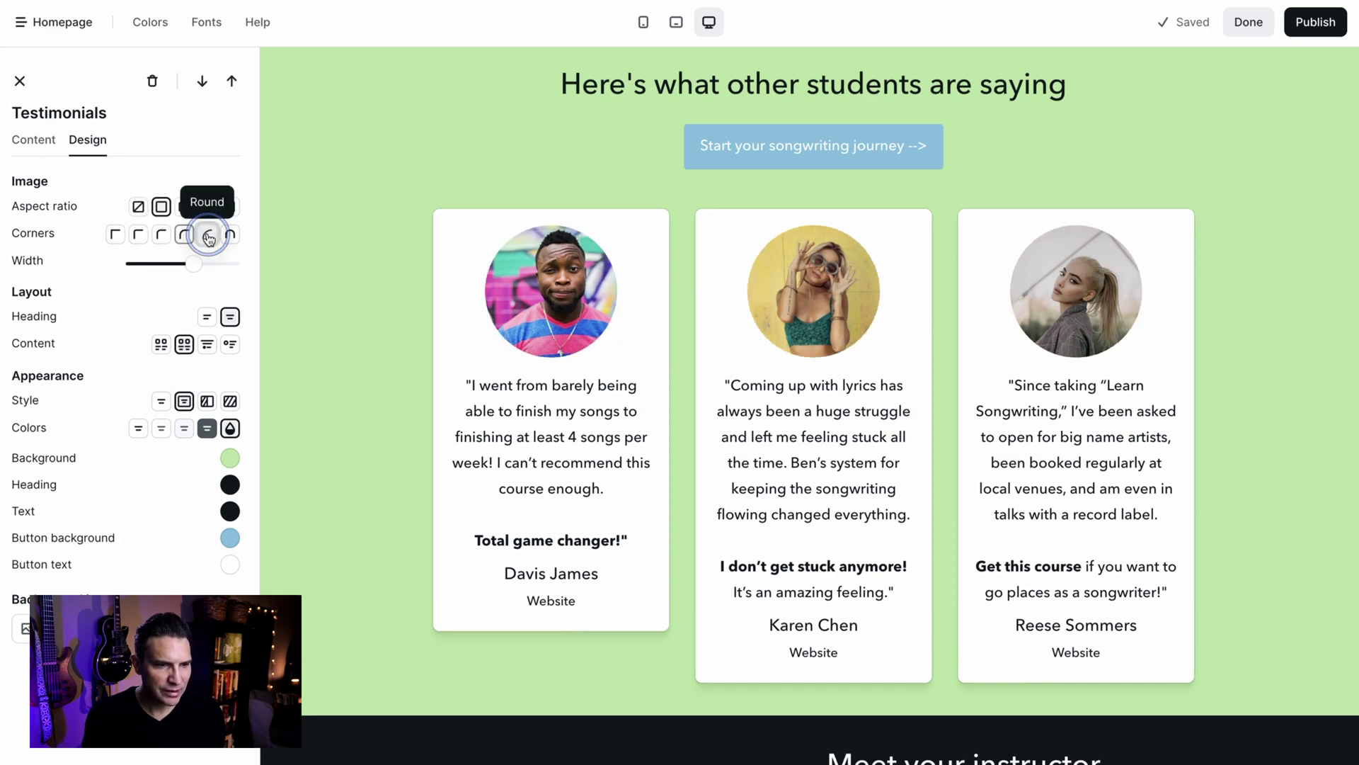
Step: Try Landscape, Wide and Portrait shapes, then set the testimonial photos to Square
left_click(184, 207)
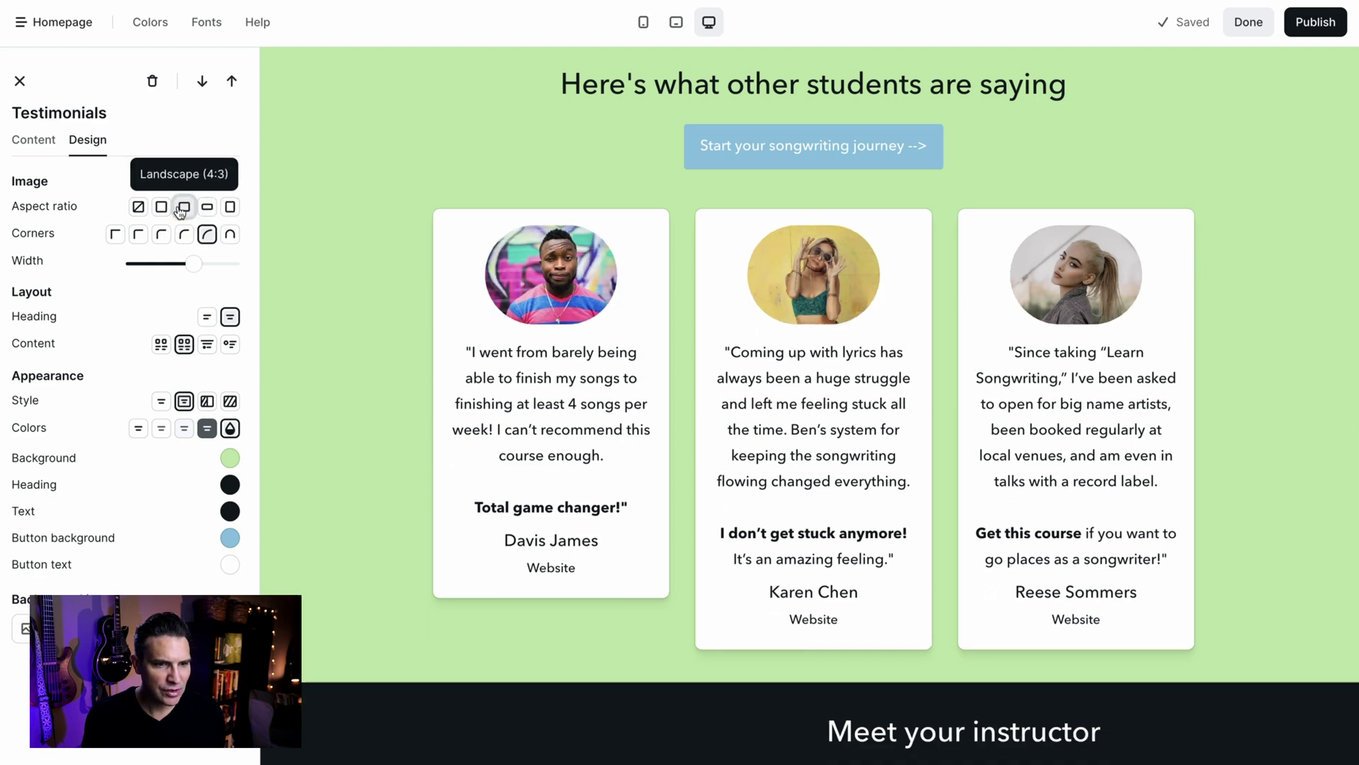
left_click(207, 209)
left_click(231, 209)
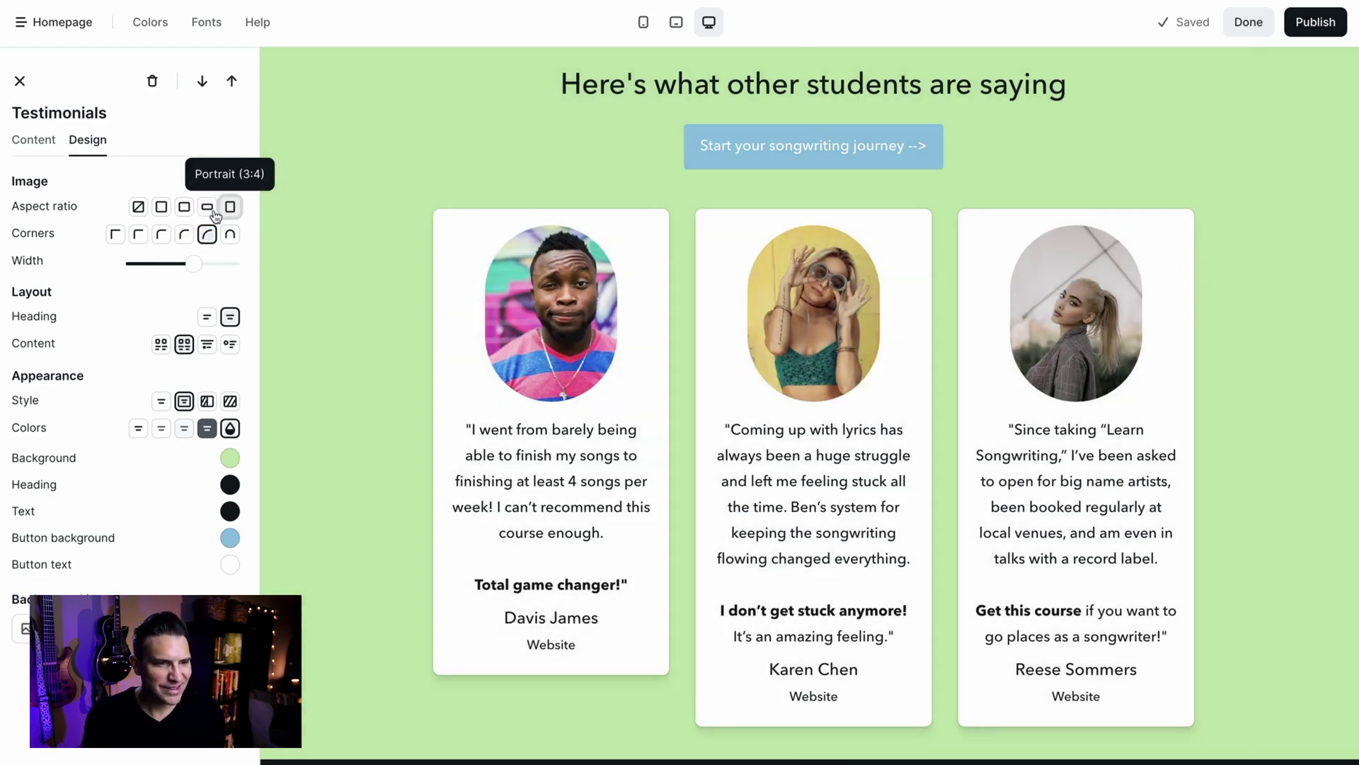
left_click(161, 209)
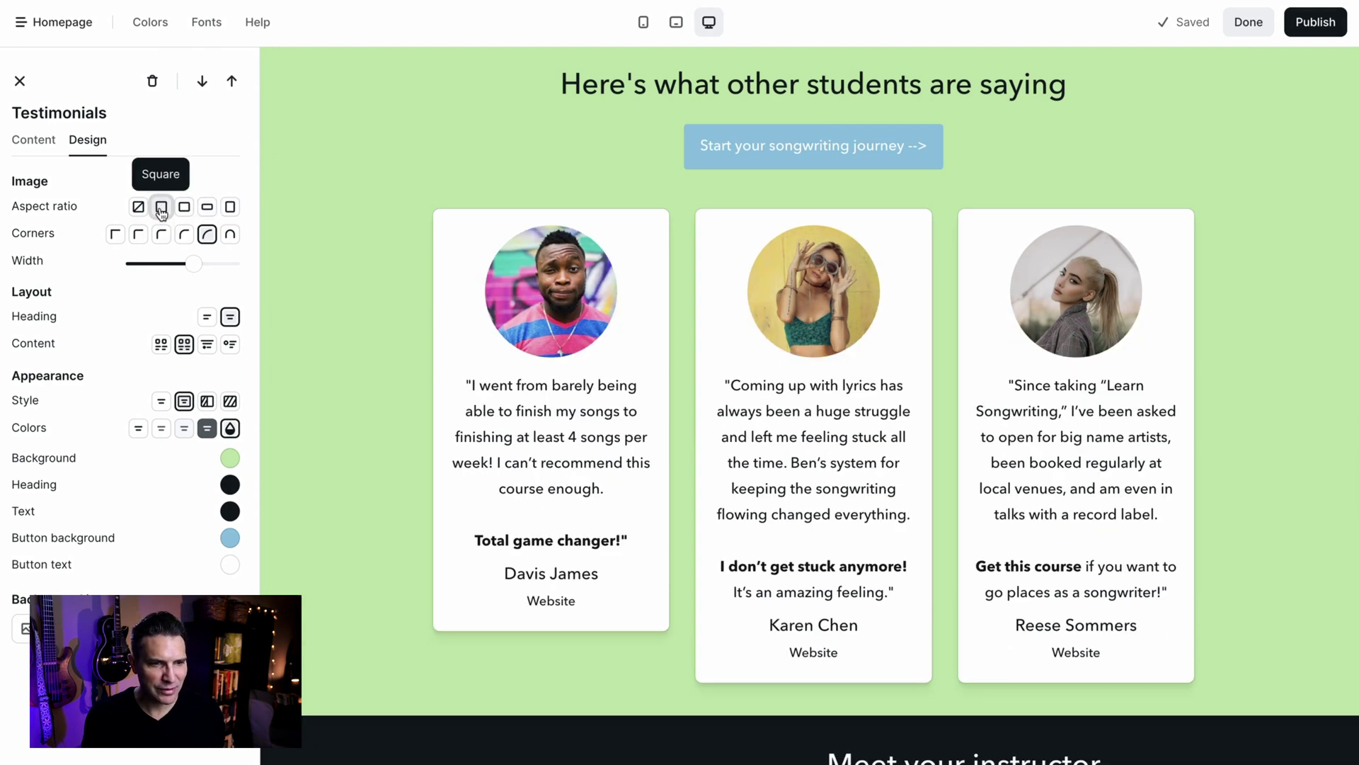
left_click(19, 81)
scroll(265, 298, "down", 8)
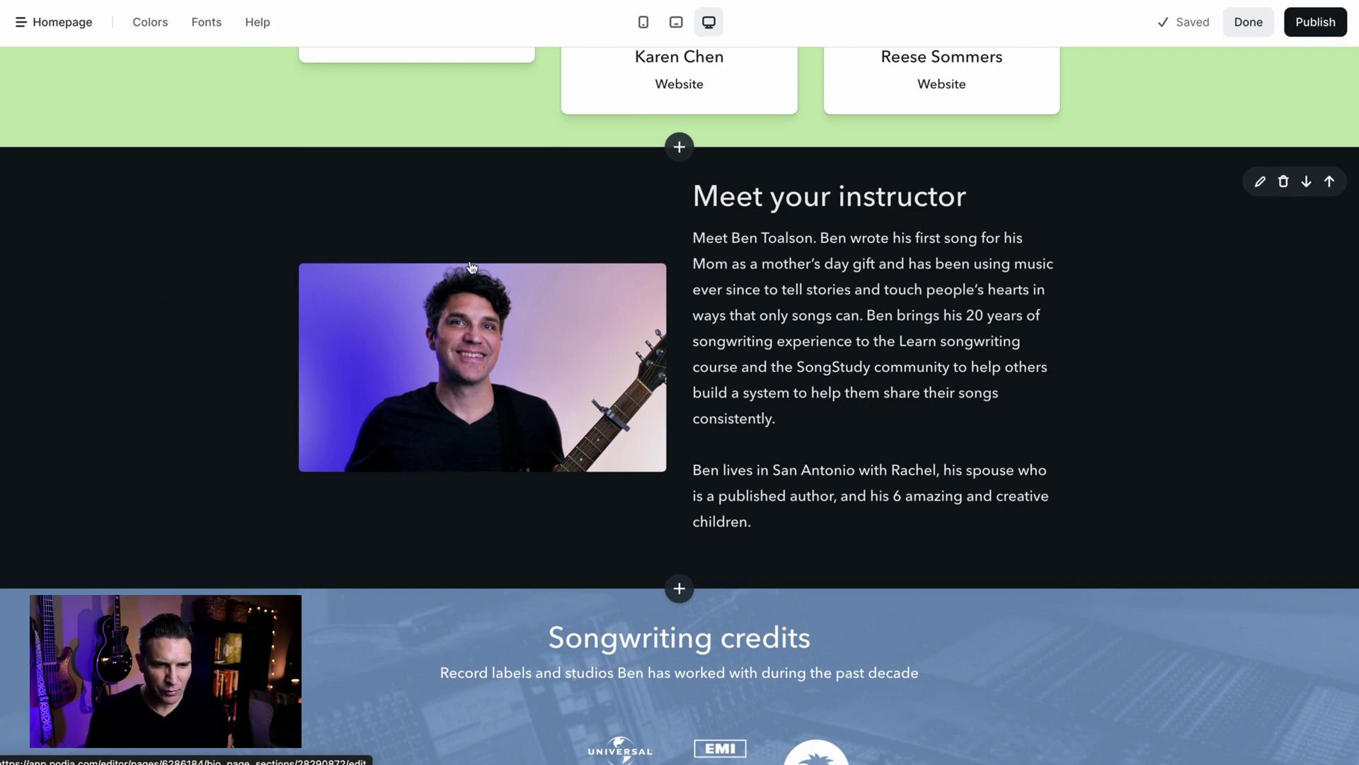
Step: Set the instructor bio photo to 40% width with Square aspect ratio and Round corners
left_click(181, 287)
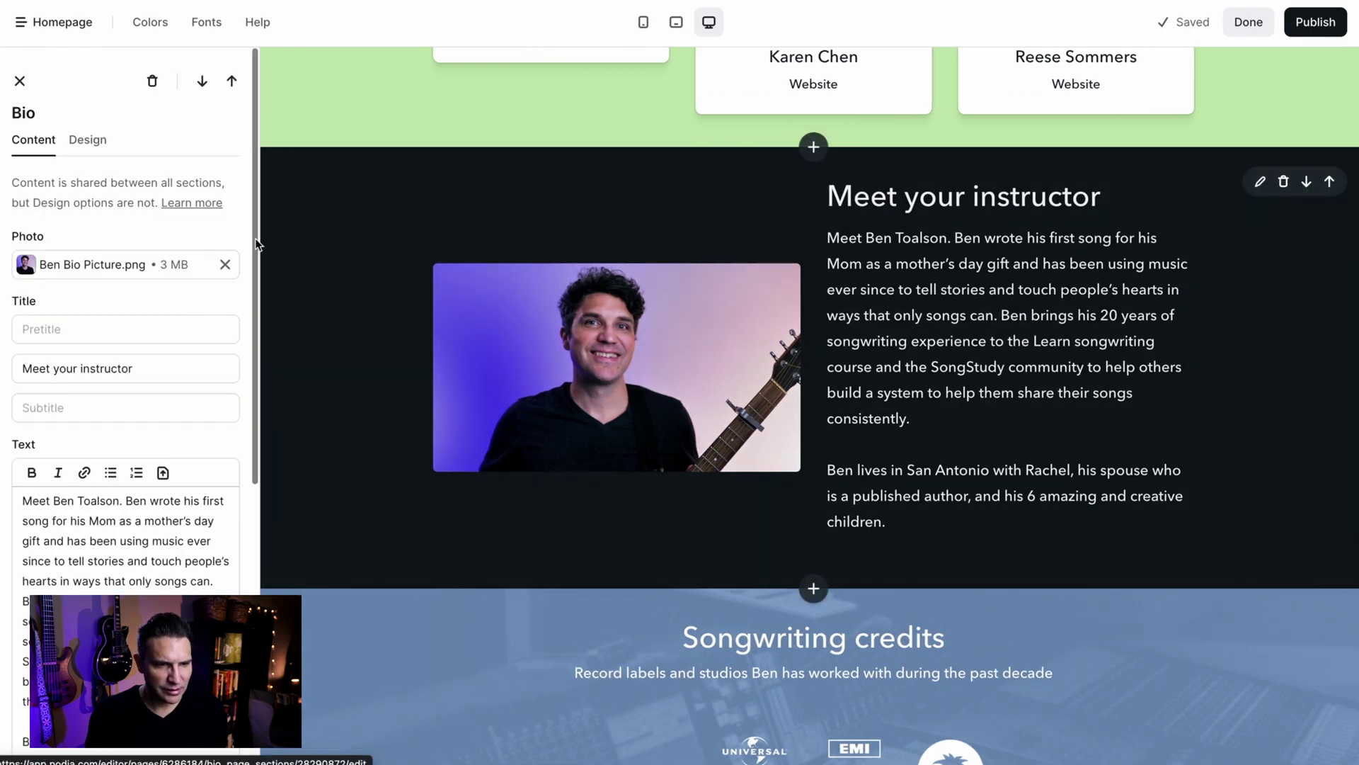
left_click(85, 143)
left_click_drag(177, 265, 166, 273)
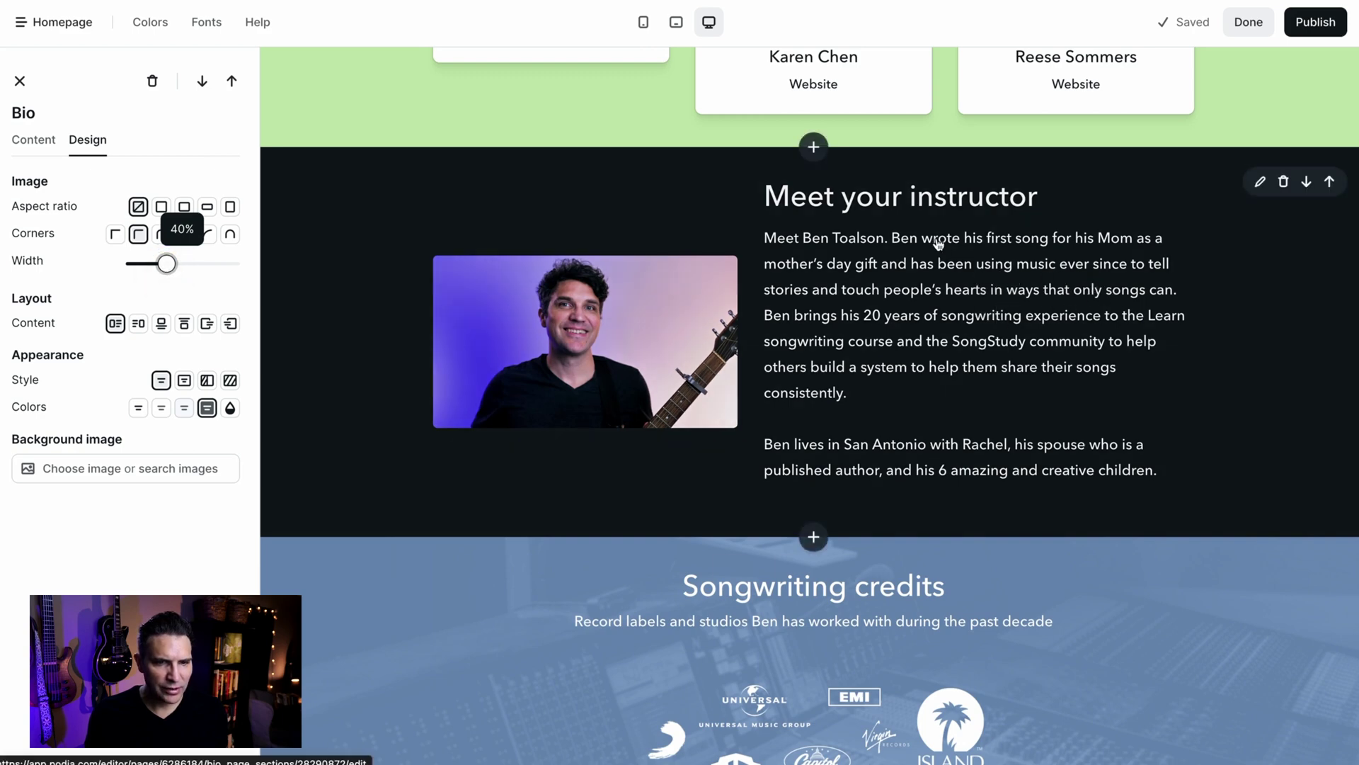
left_click(162, 207)
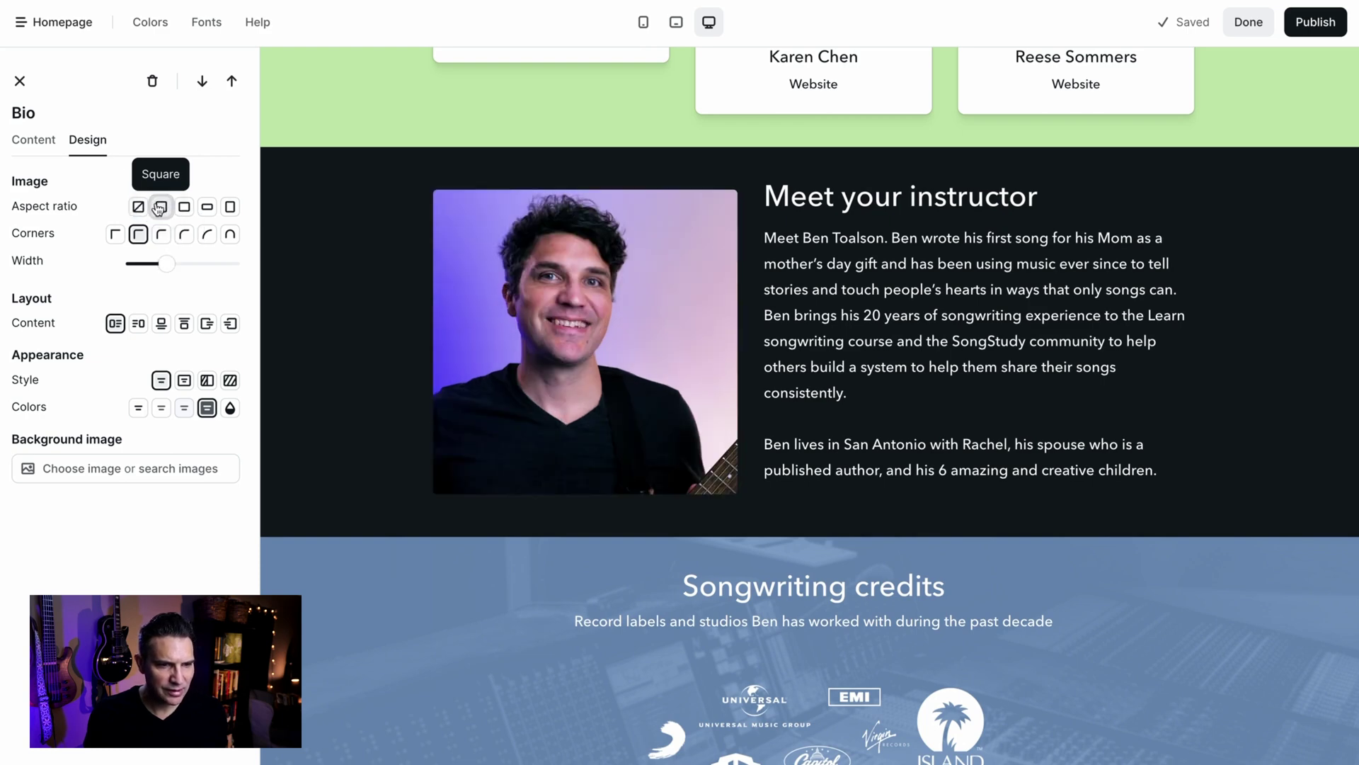
left_click(207, 236)
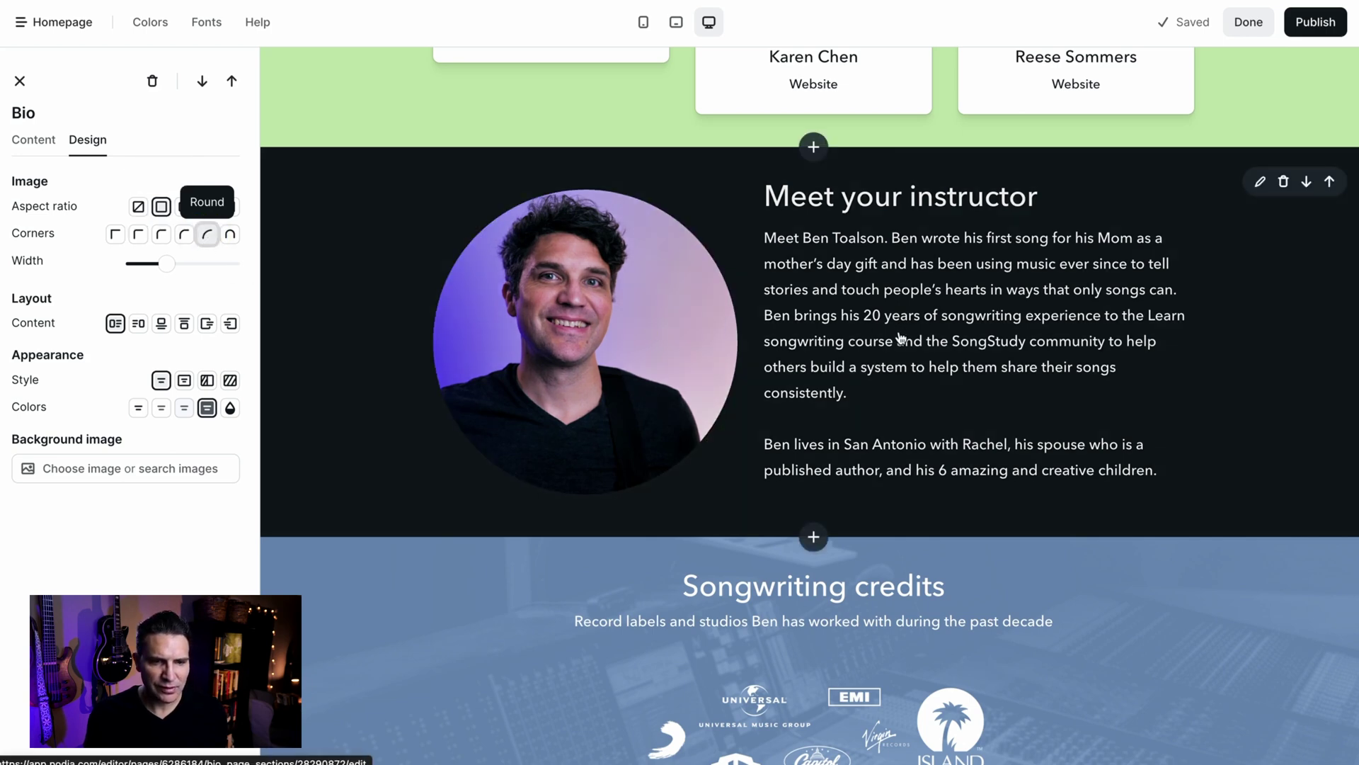
left_click(18, 82)
scroll(146, 225, "down", 8)
scroll(149, 227, "up", 3)
scroll(149, 228, "up", 1)
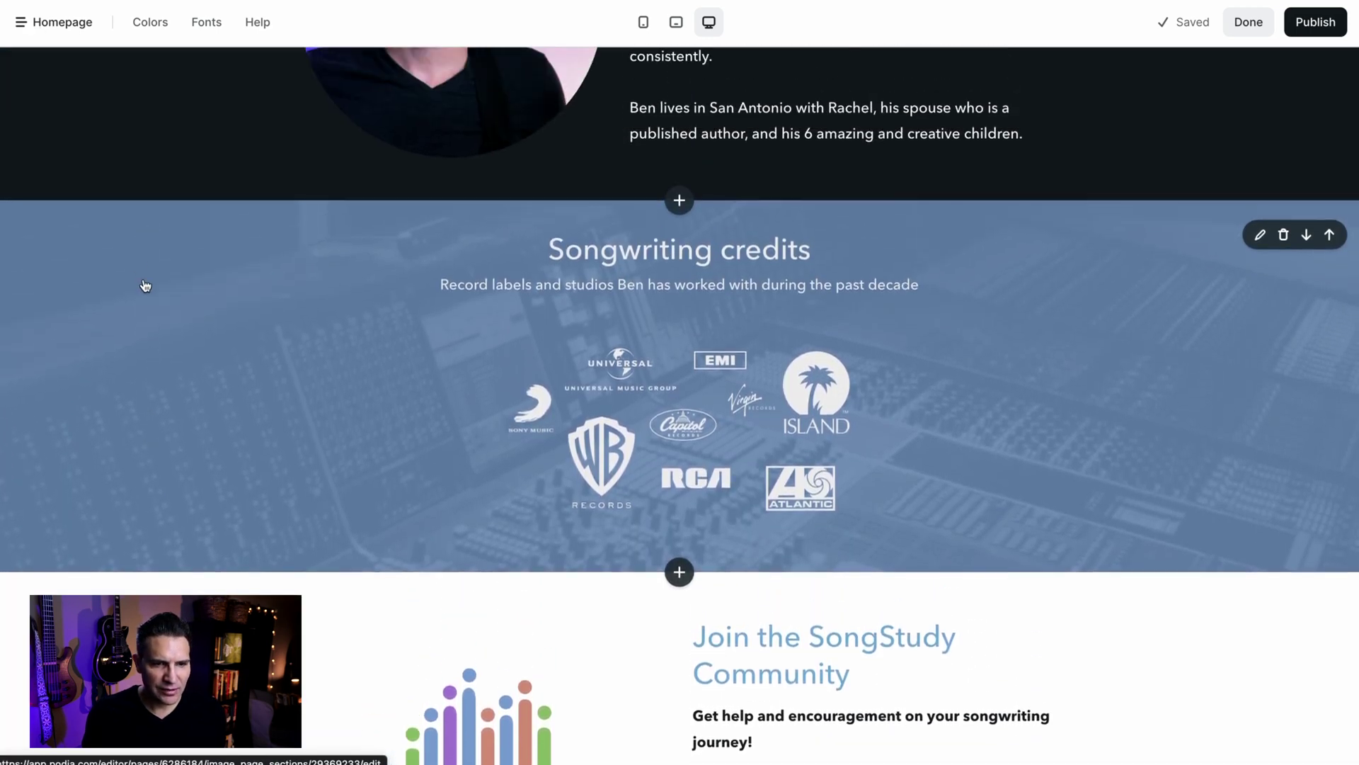
Step: Widen the record-label logos in the Songwriting credits section to 80%
scroll(261, 385, "down", 7)
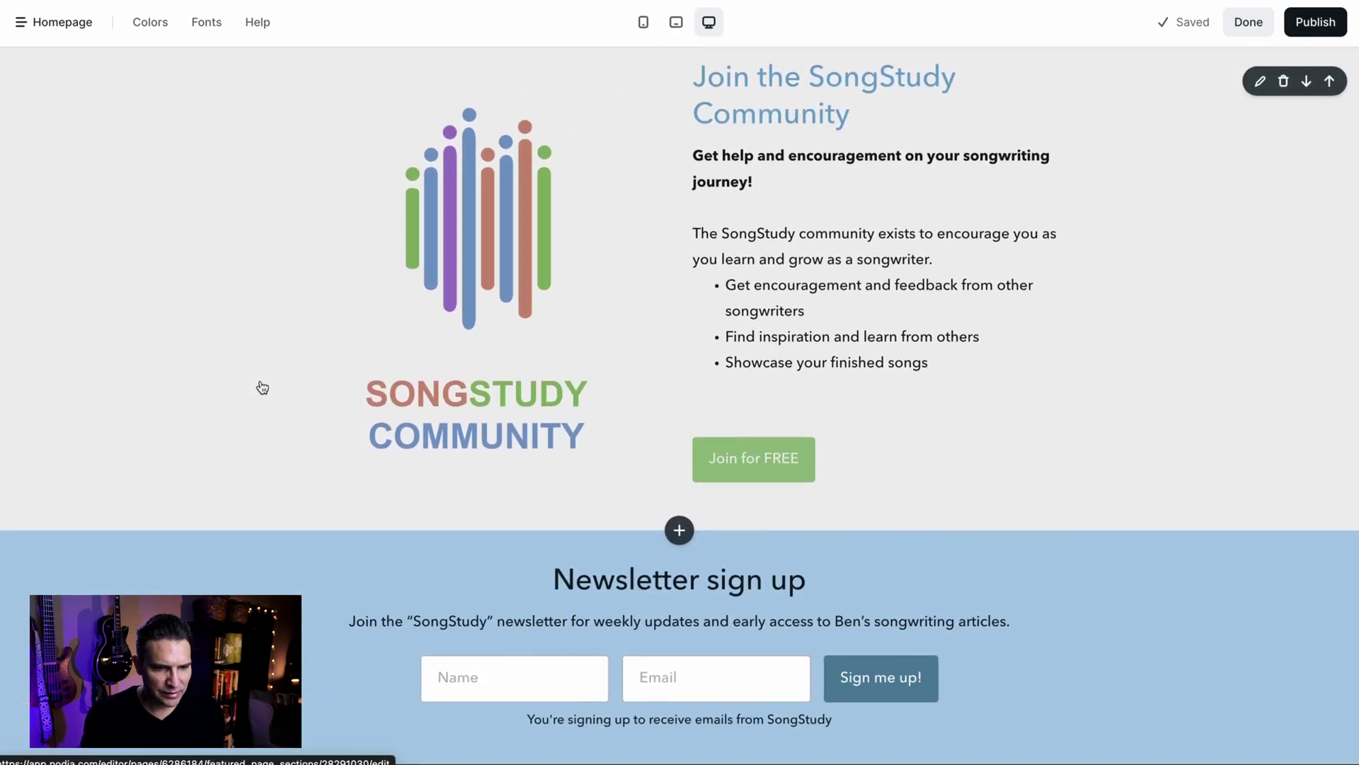
scroll(262, 386, "up", 7)
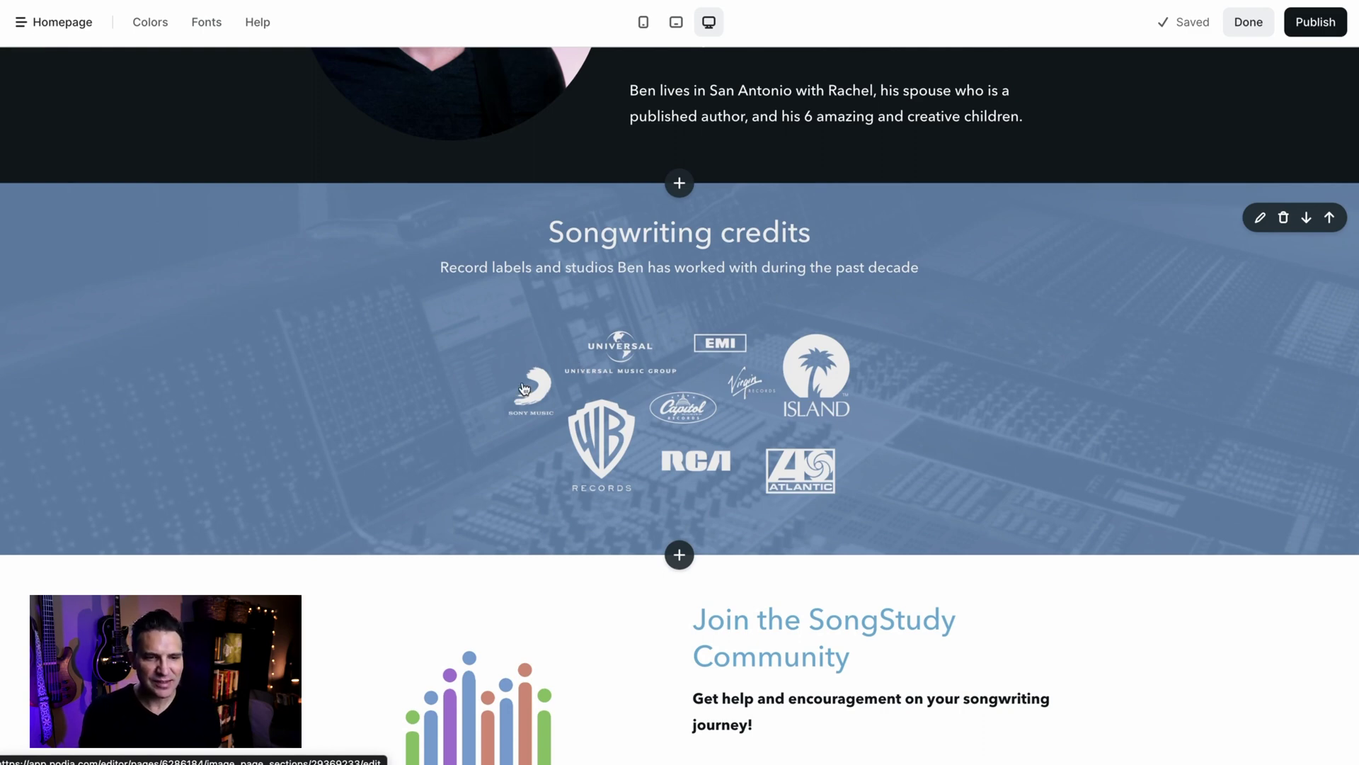
left_click(224, 342)
left_click(77, 142)
left_click_drag(188, 263, 211, 267)
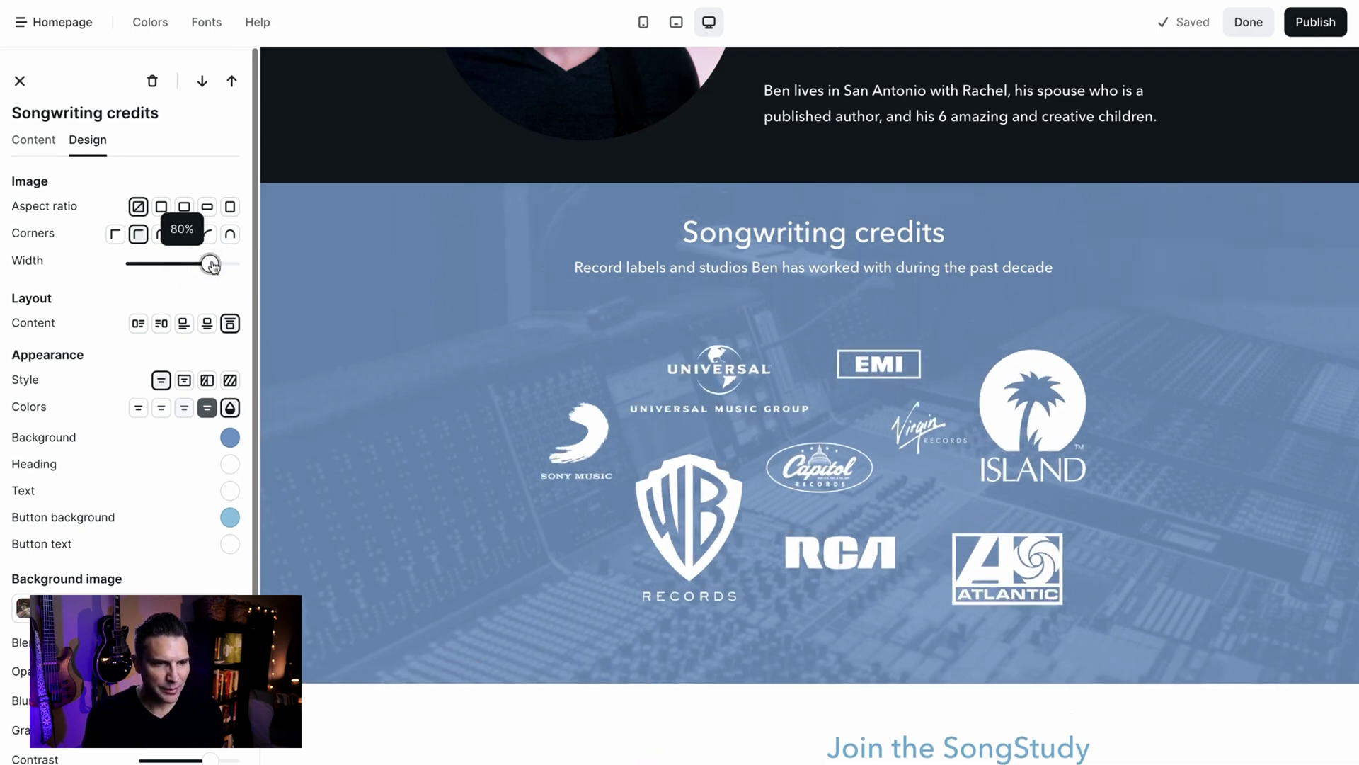
left_click(20, 80)
scroll(364, 354, "down", 3)
scroll(367, 354, "down", 3)
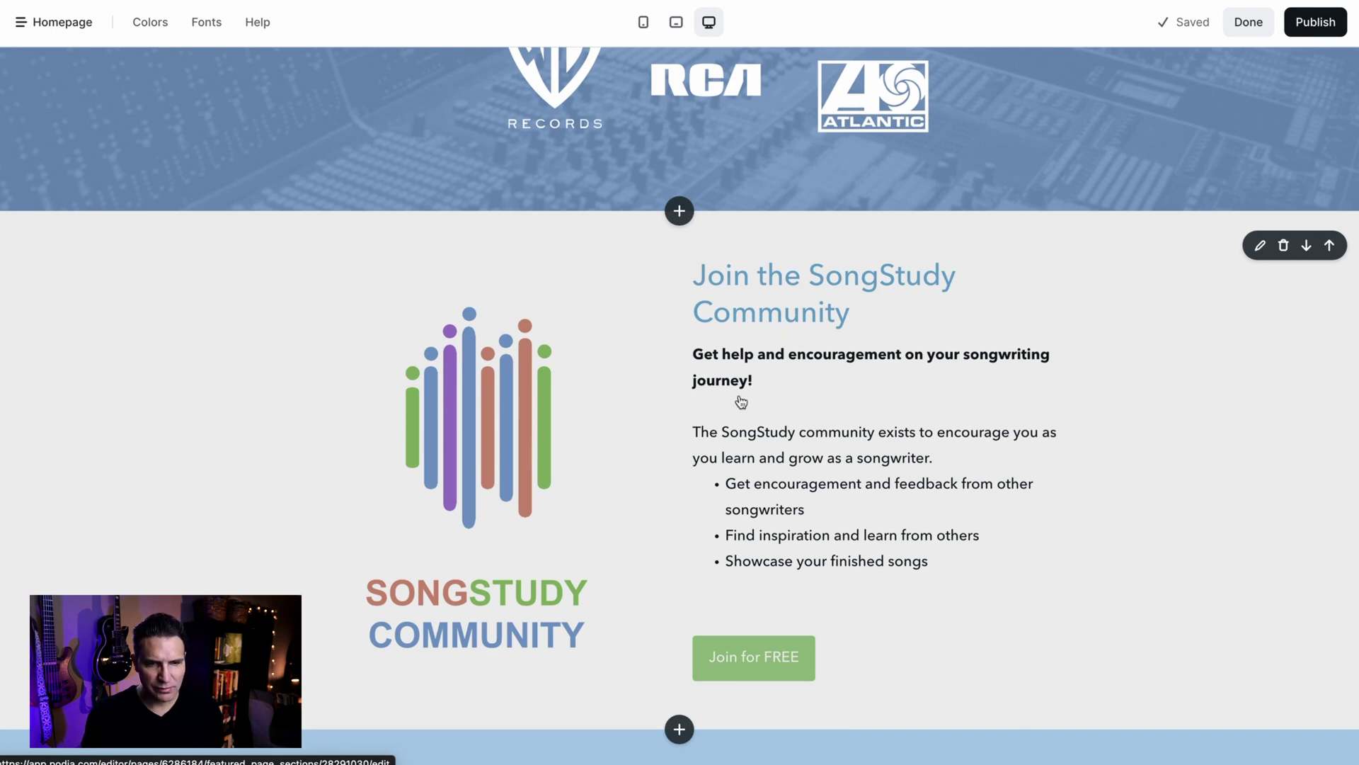
Step: Narrow the Join the SongStudy Community image from 50% to 35% width
left_click(184, 381)
left_click(86, 163)
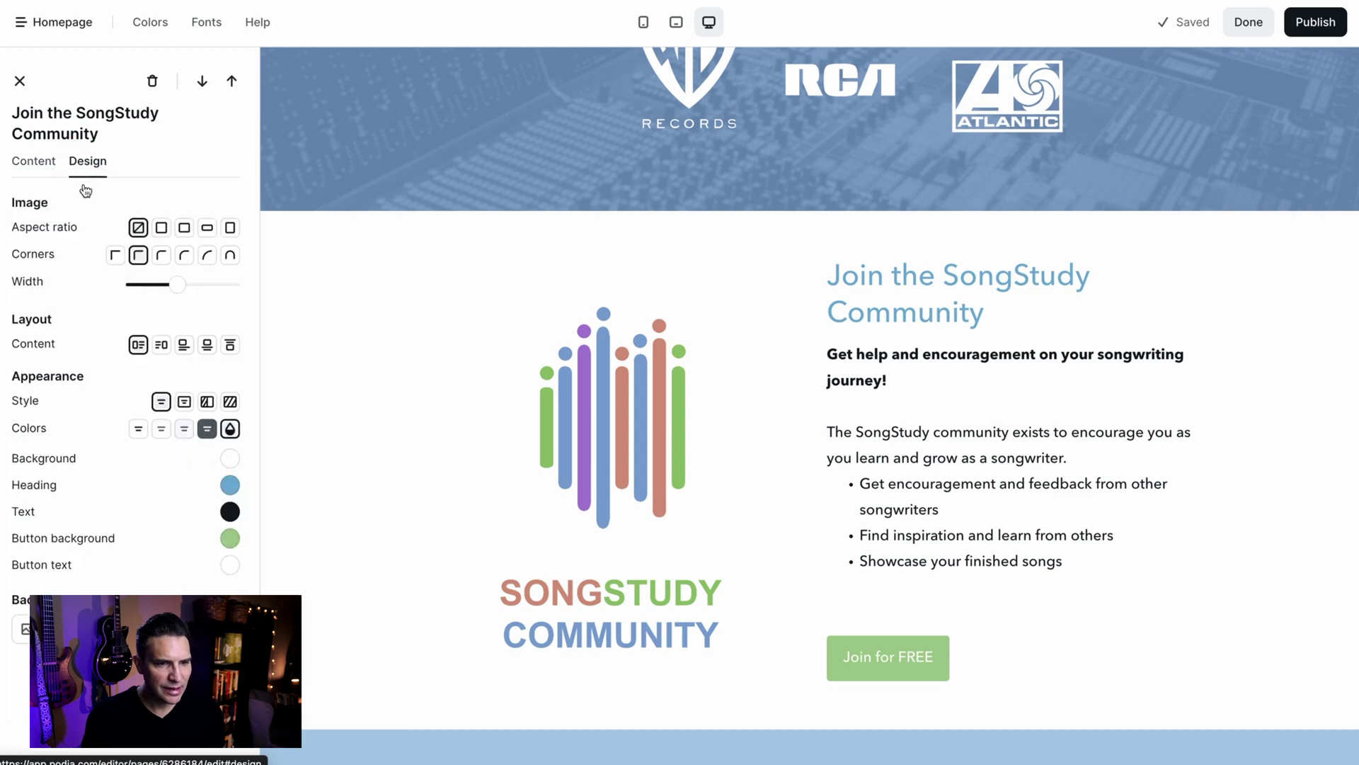
mouse_move(182, 288)
left_click_drag(178, 288, 162, 291)
key("Escape")
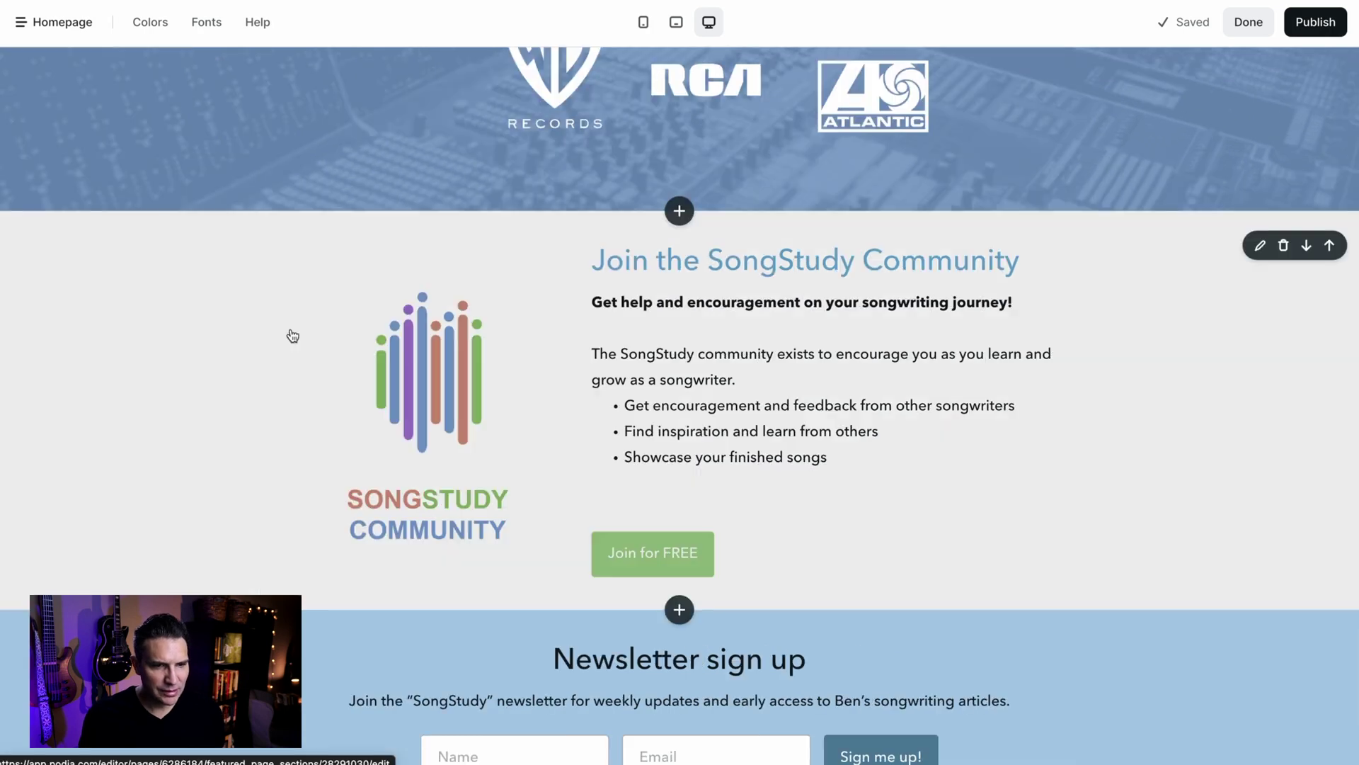
scroll(265, 362, "down", 3)
scroll(260, 367, "up", 5)
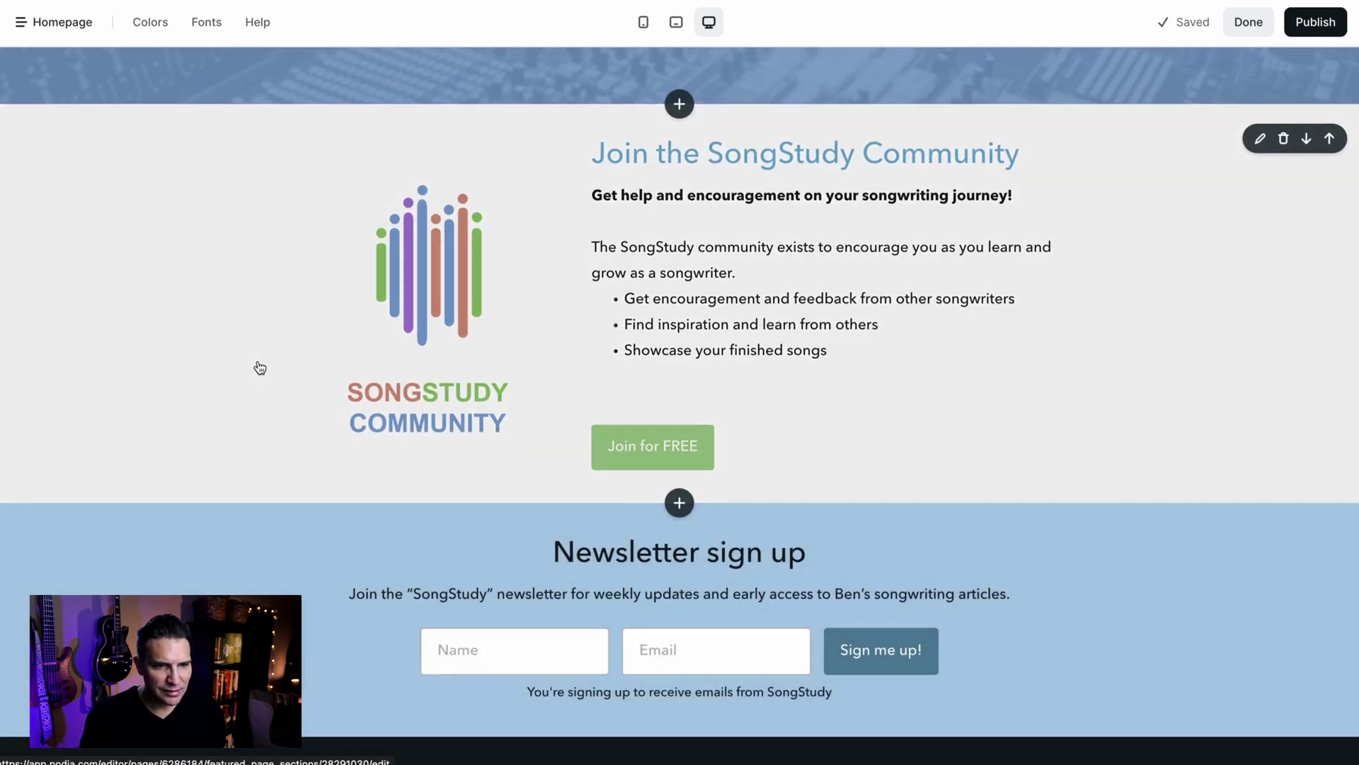
scroll(260, 367, "up", 10)
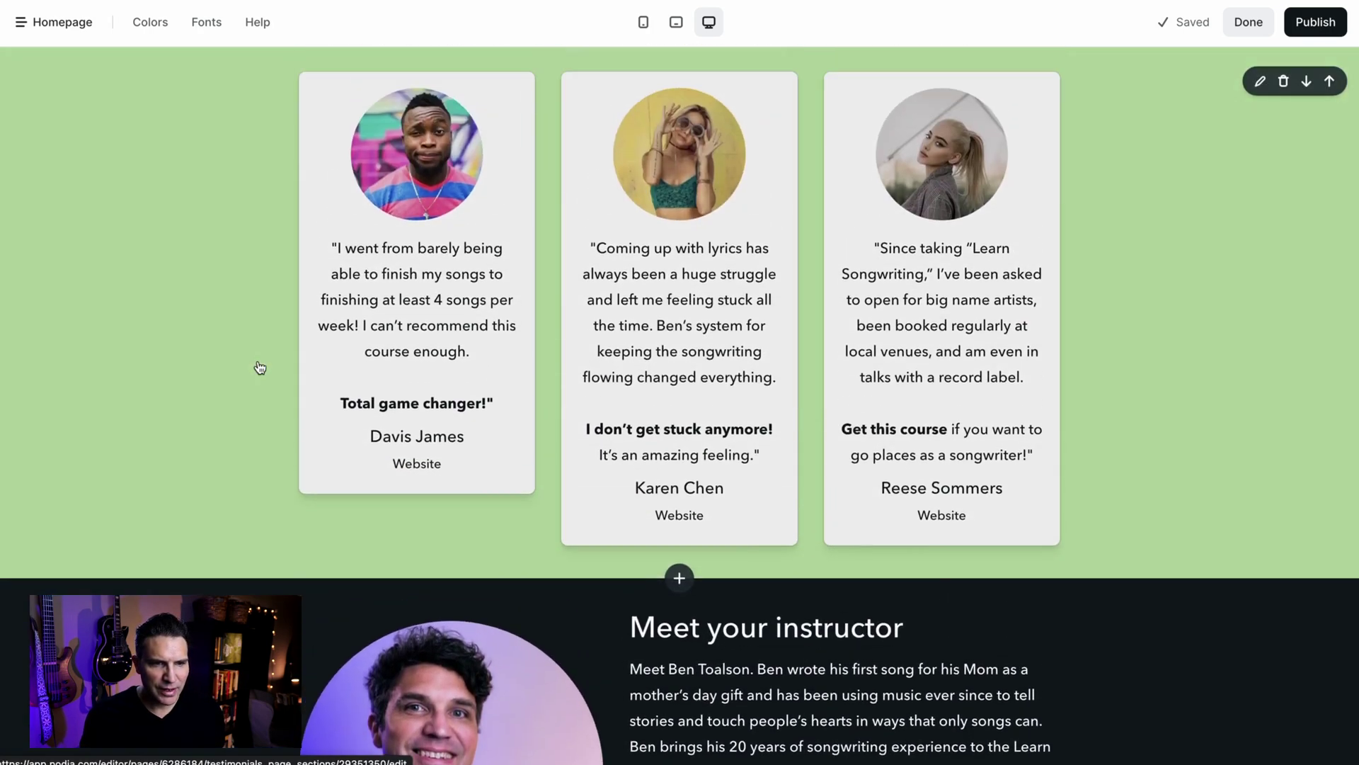
scroll(260, 366, "up", 10)
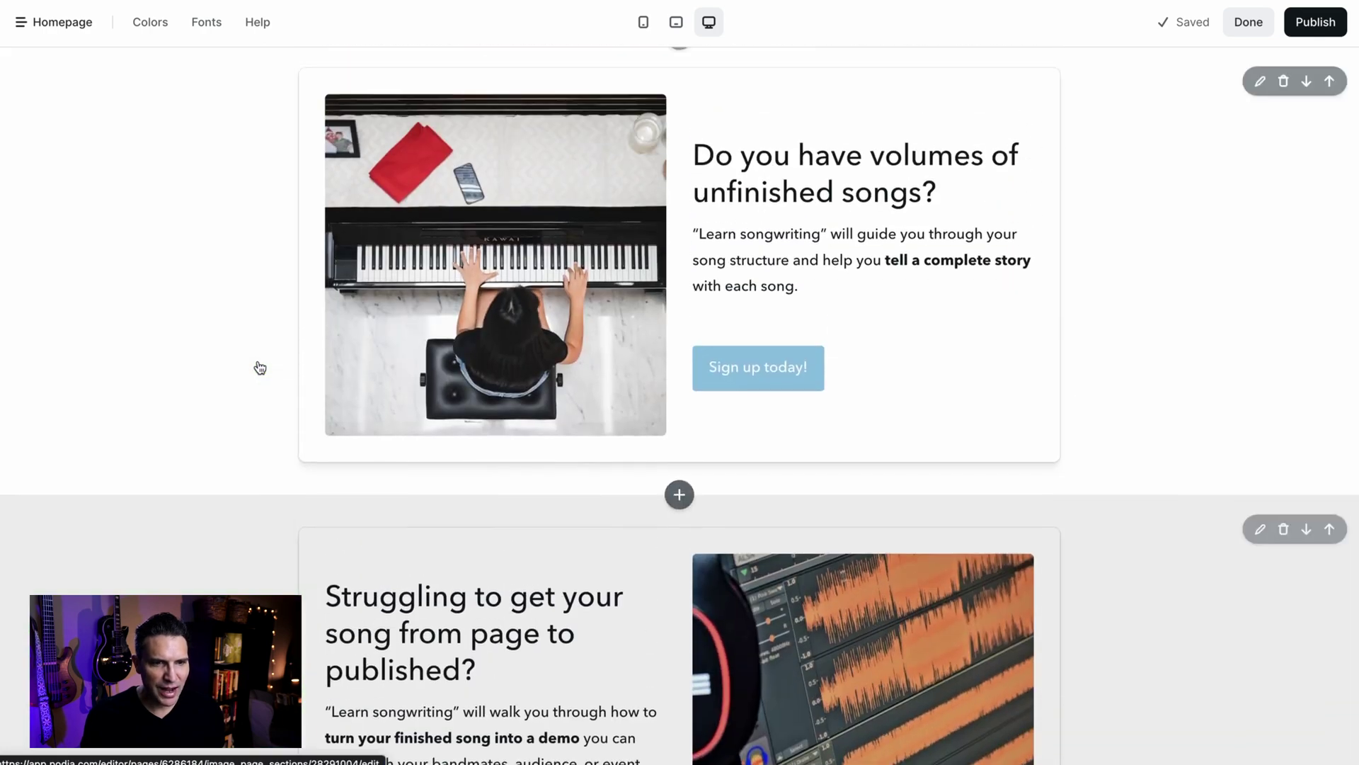
scroll(260, 367, "up", 10)
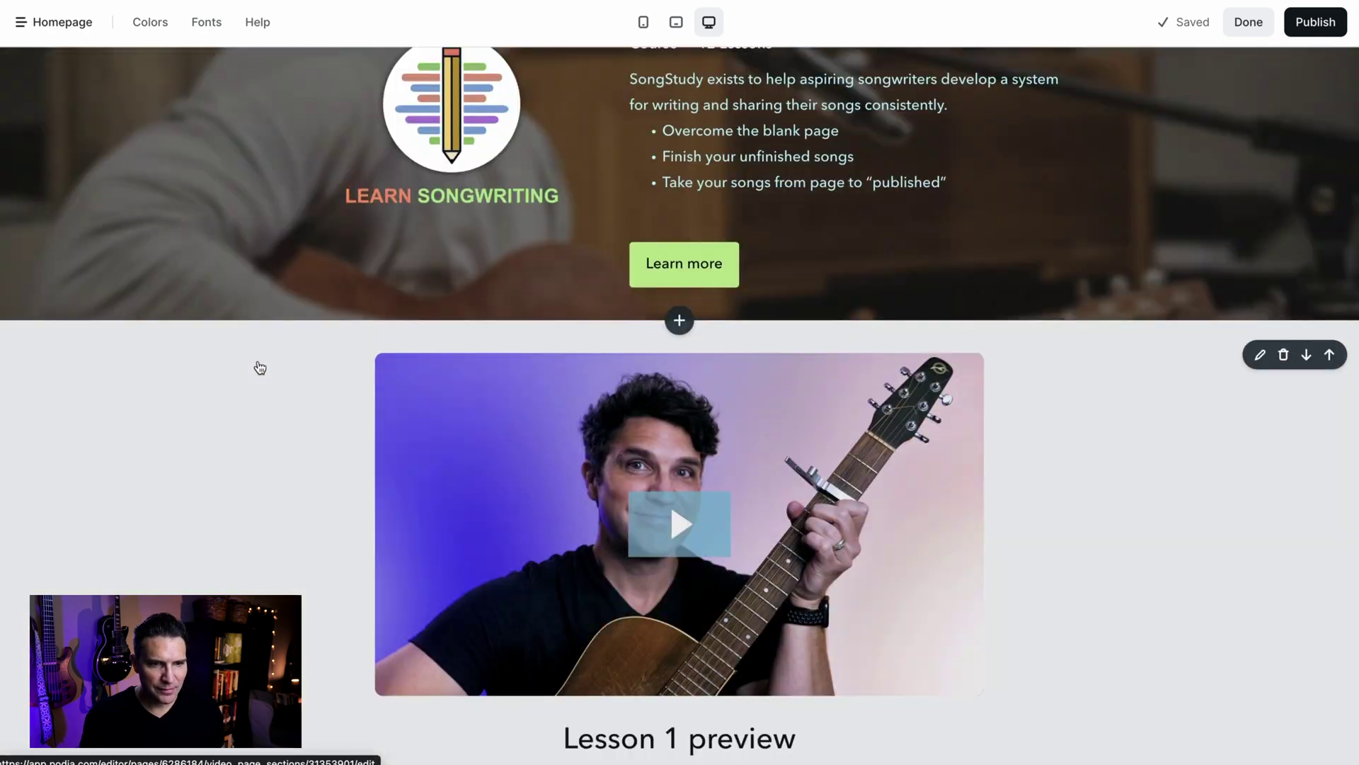
scroll(260, 366, "up", 2)
scroll(260, 367, "down", 15)
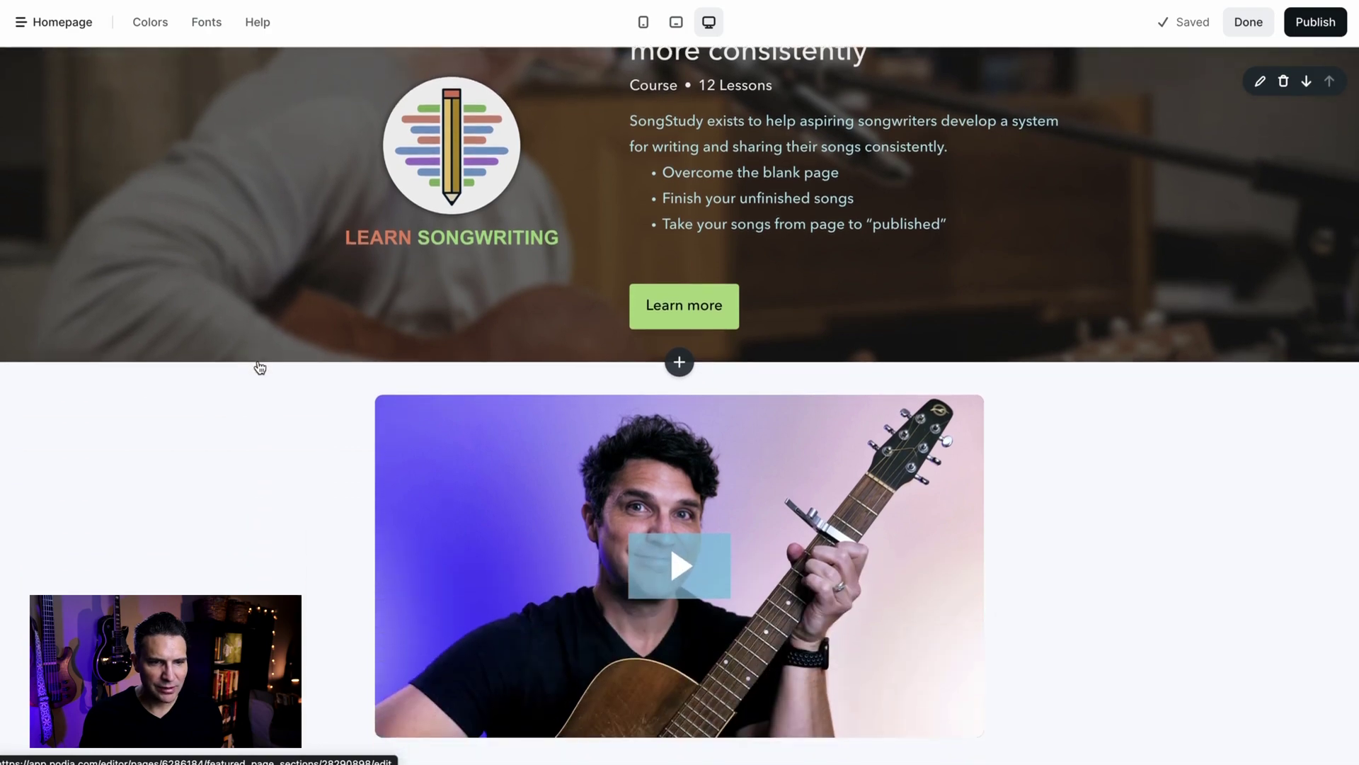
scroll(260, 367, "down", 15)
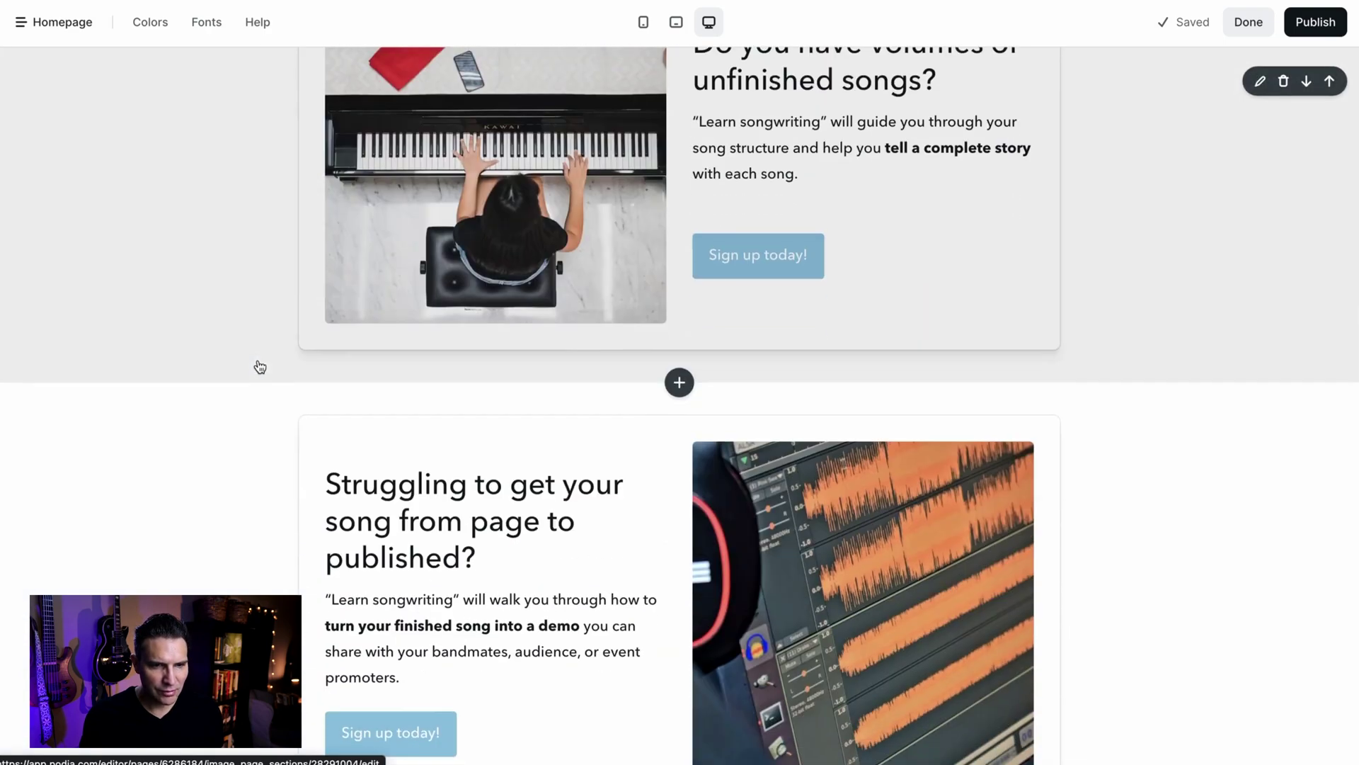
scroll(260, 367, "down", 15)
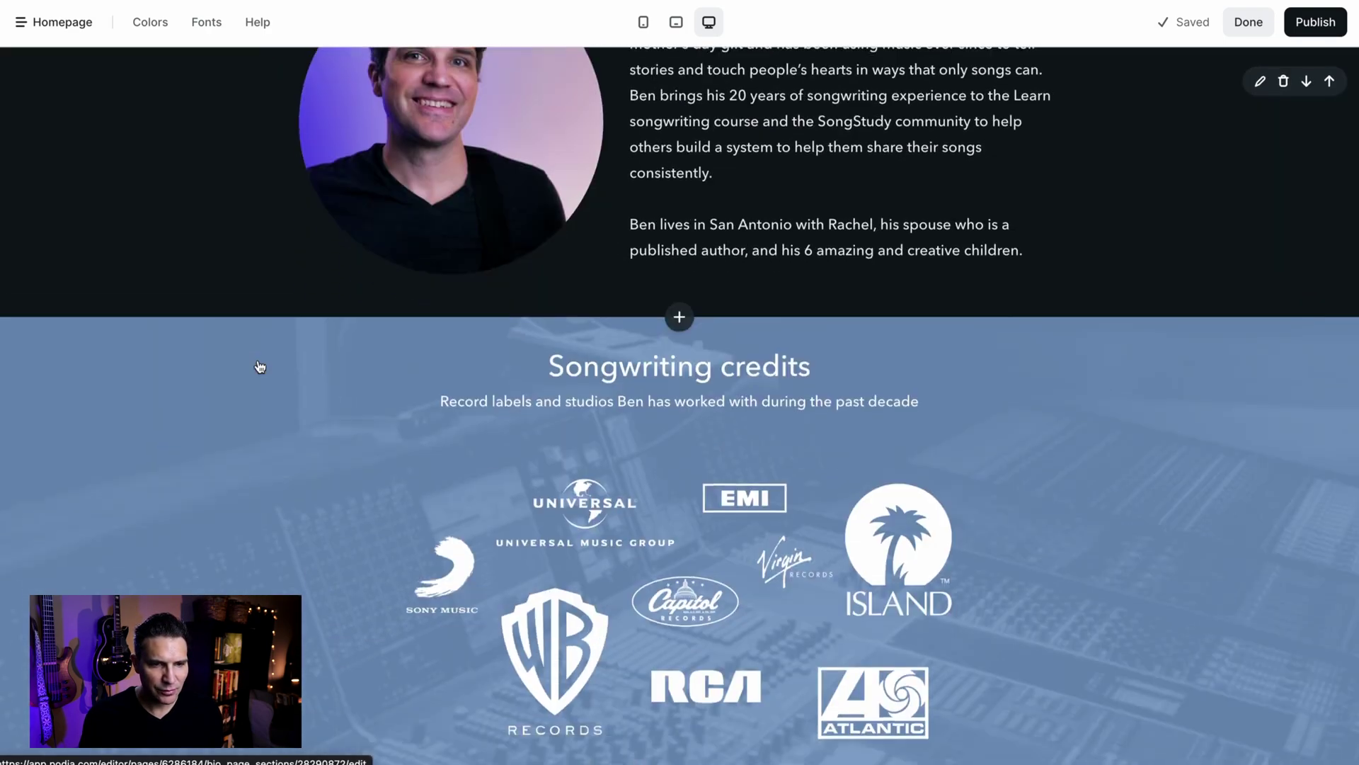
scroll(261, 367, "down", 1)
scroll(257, 366, "up", 3)
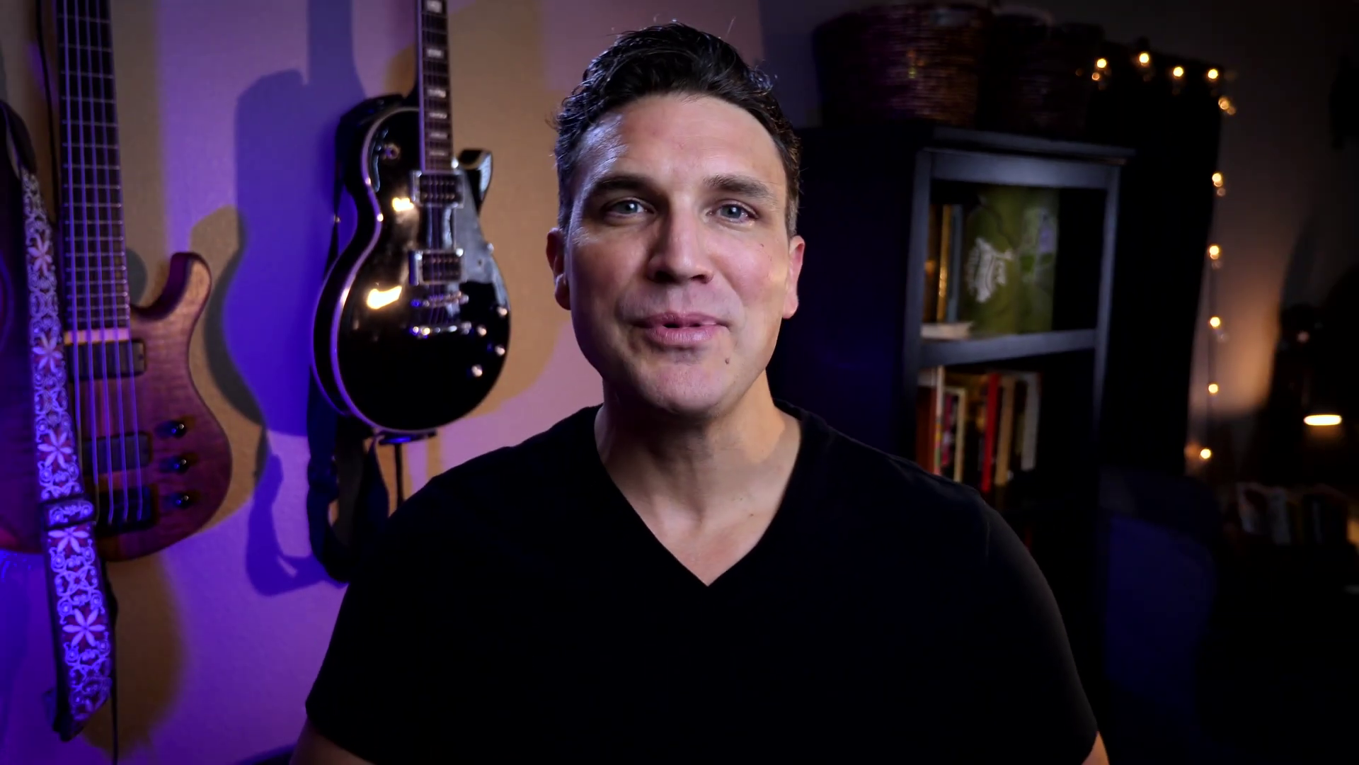